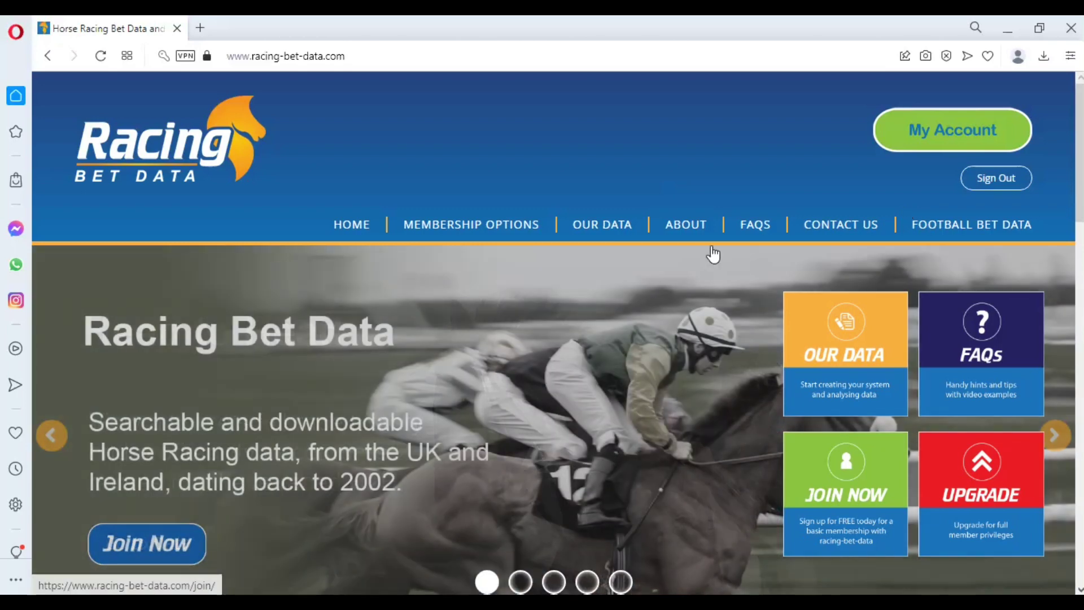
Download today's pre-race info horse racing data file from the Racing Bet Data site.
{"action": "mouse_move", "coordinate": [602, 225]}
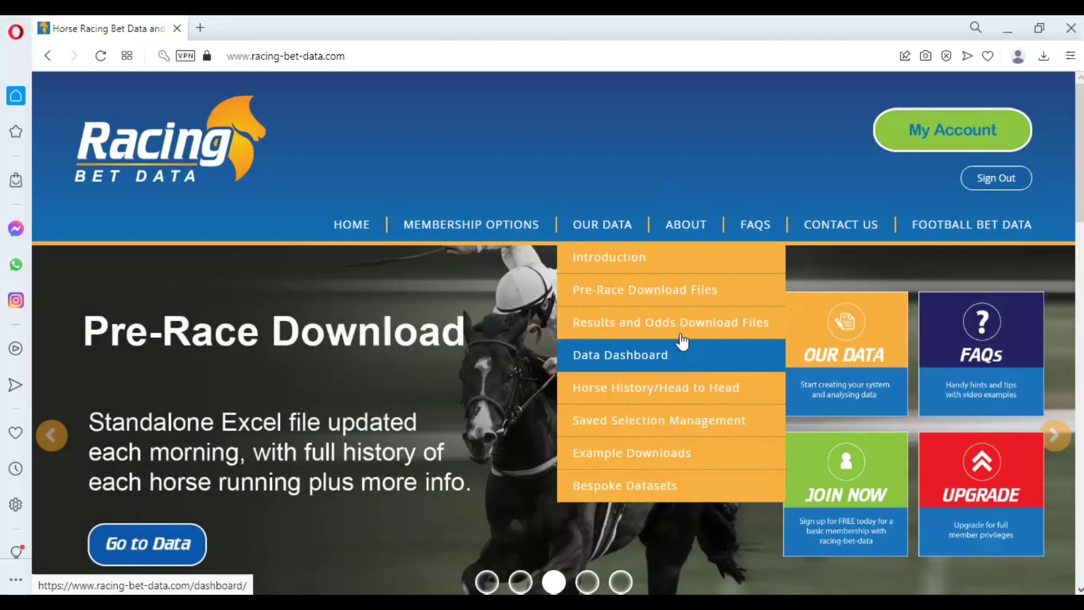
{"action": "left_click", "coordinate": [677, 298]}
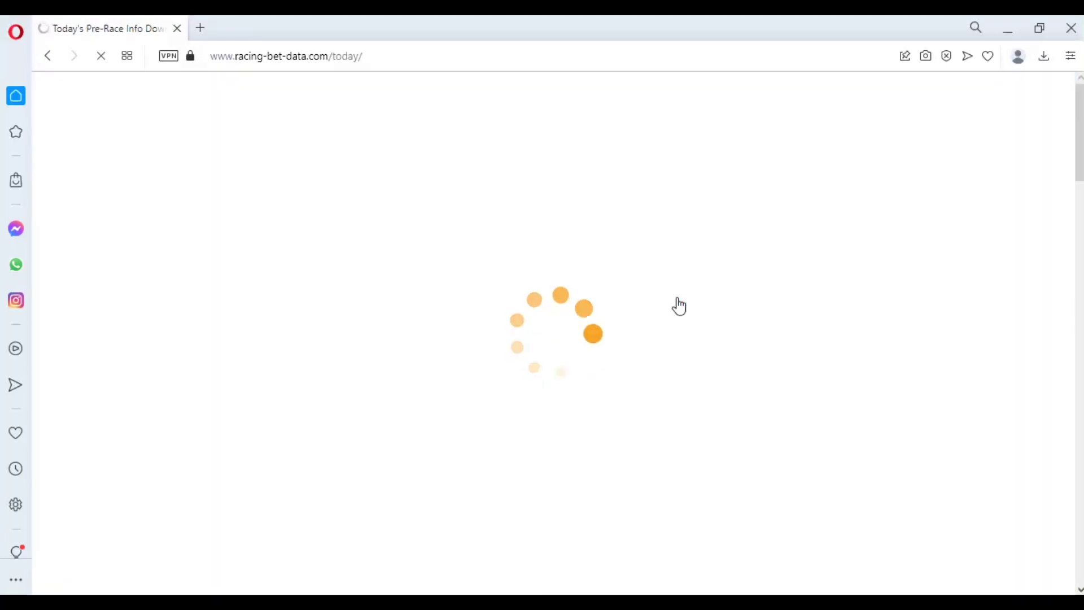
{"action": "scroll", "coordinate": [679, 305], "scroll_direction": "down", "scroll_amount": 3}
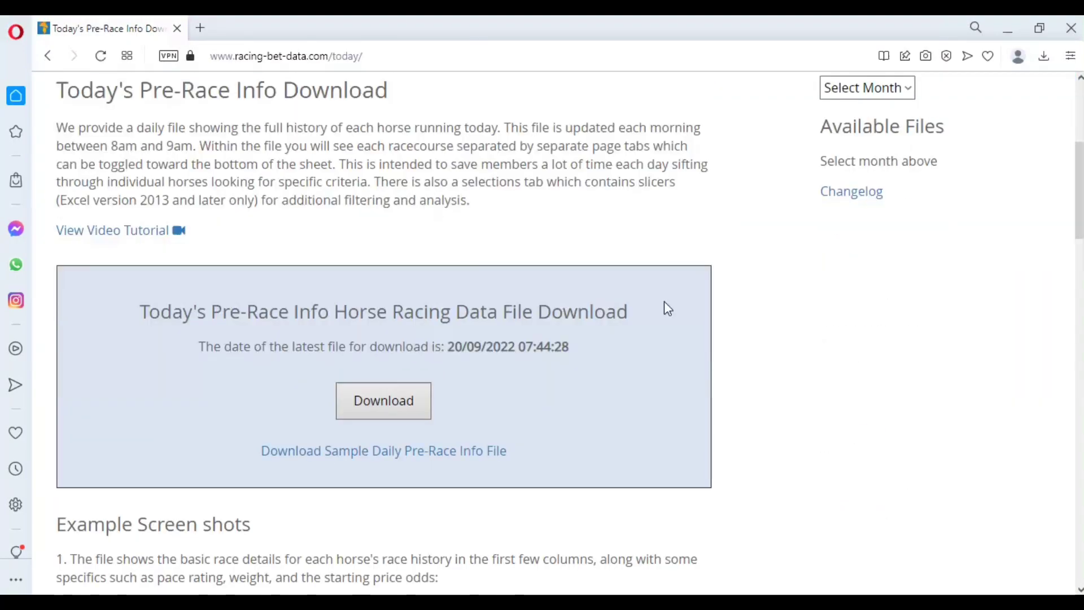
{"action": "left_click", "coordinate": [414, 420]}
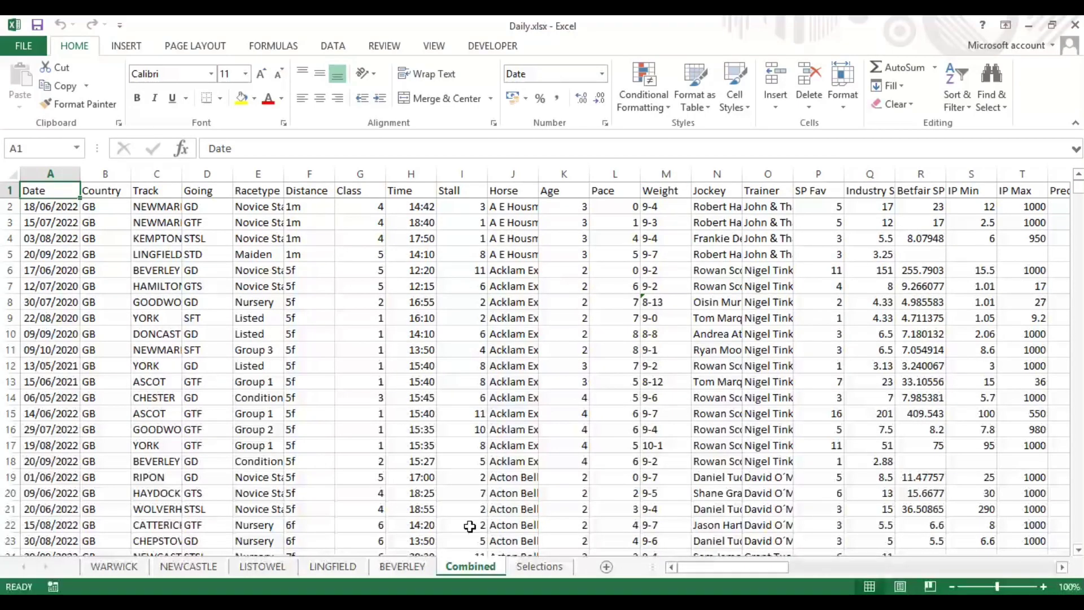
Filter the Selections sheet of Daily.xlsx to the date 20/09/2022.
{"action": "left_click", "coordinate": [536, 566]}
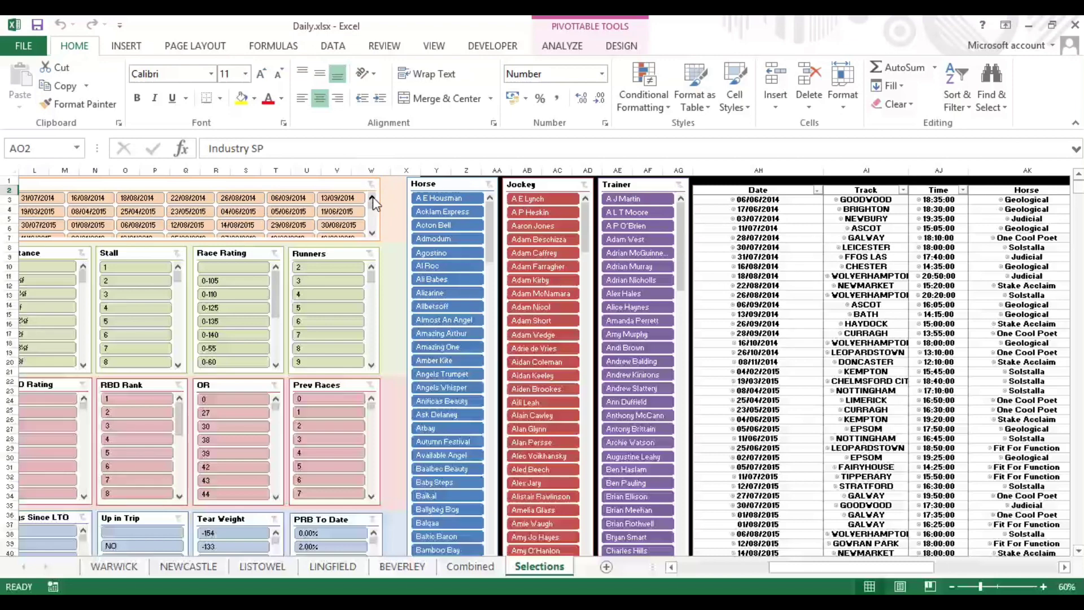
{"action": "left_click_drag", "start_coordinate": [373, 208], "coordinate": [372, 225]}
{"action": "left_click", "coordinate": [342, 214]}
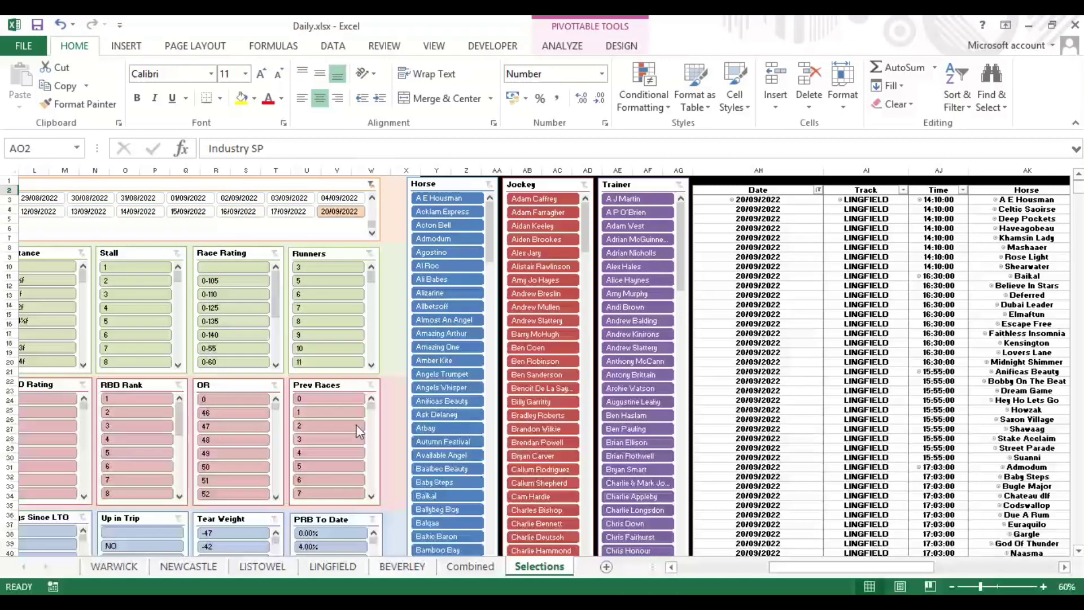
Filter the dated selections to runners with a Pace value of 10.
{"action": "left_click_drag", "start_coordinate": [847, 566], "coordinate": [723, 563]}
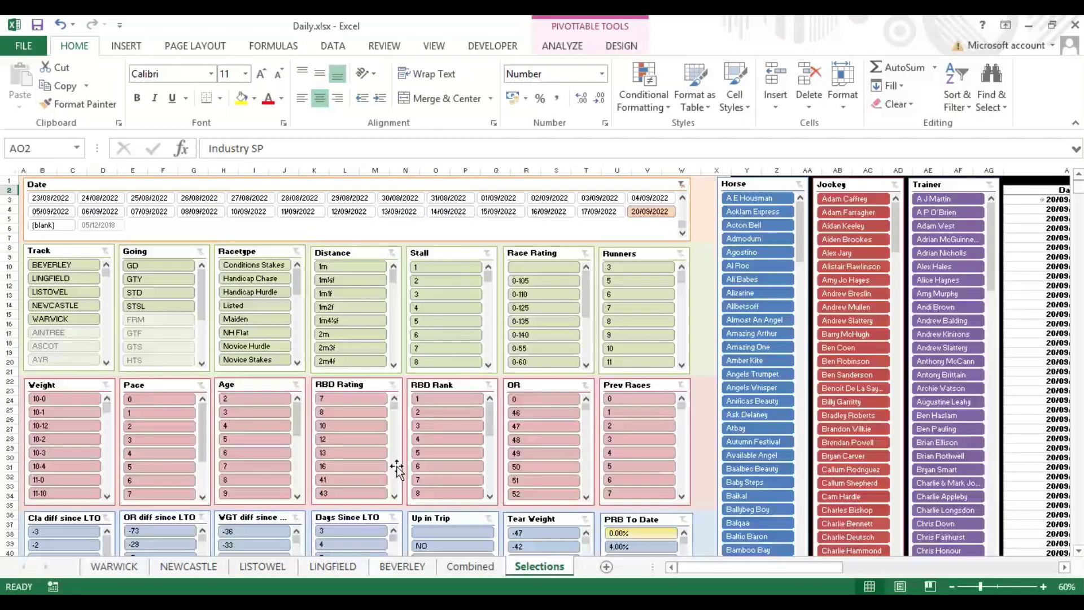
{"action": "scroll", "coordinate": [189, 466], "scroll_direction": "down", "scroll_amount": 3}
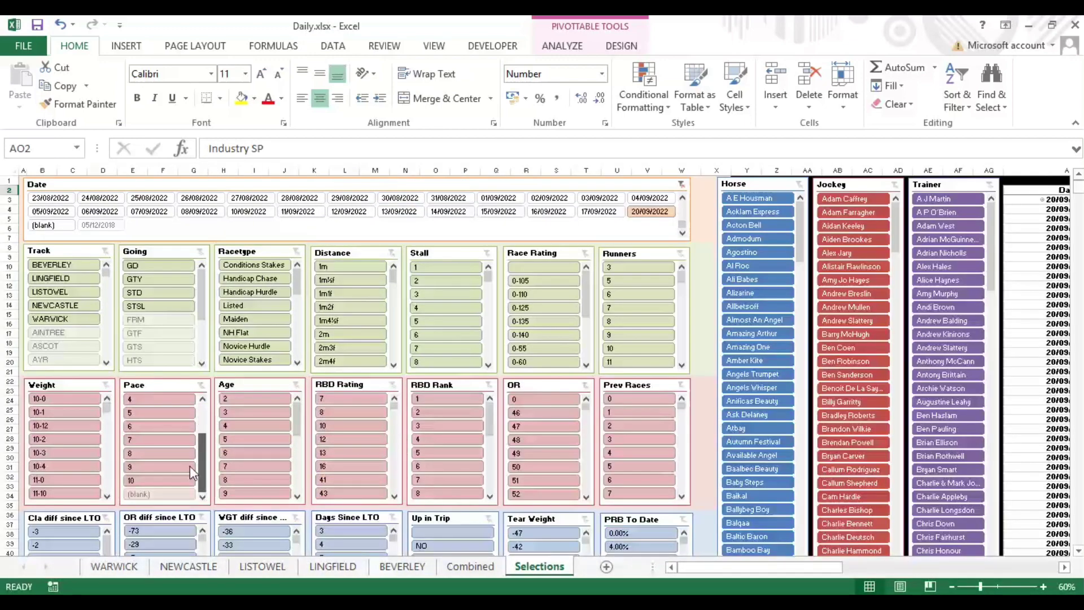
{"action": "left_click", "coordinate": [155, 480]}
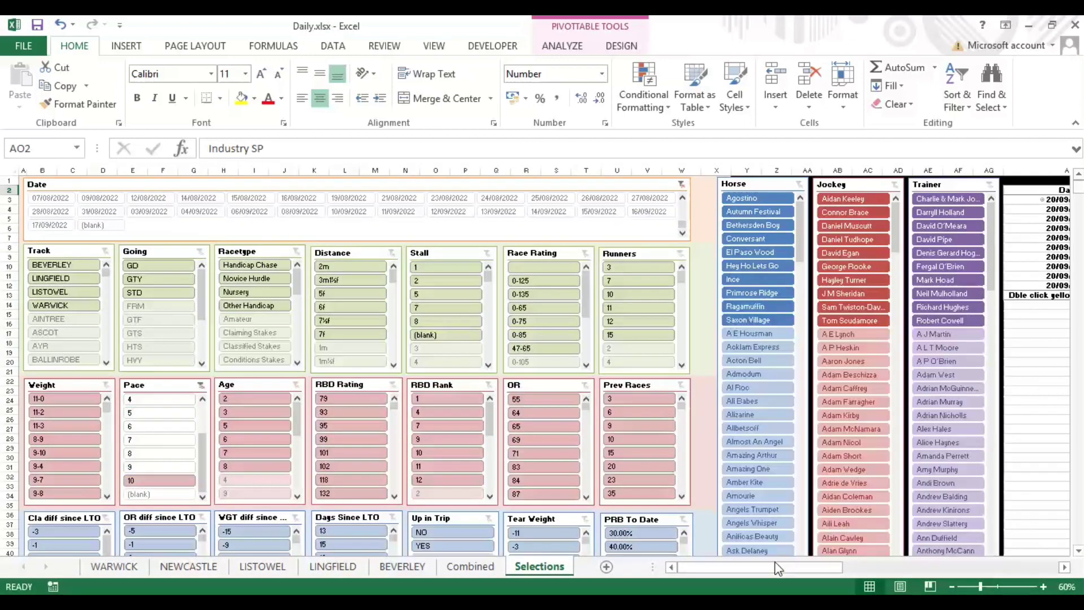
Copy the Time and Horse cells of all the filtered runners in the pivot table.
{"action": "left_click_drag", "start_coordinate": [779, 566], "coordinate": [963, 565]}
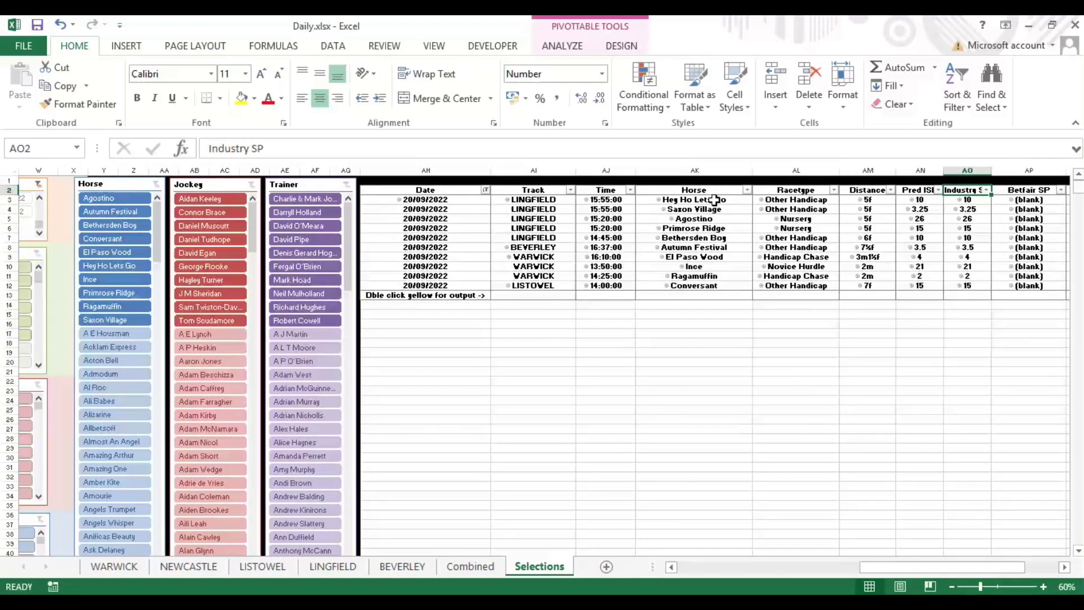
{"action": "left_click_drag", "start_coordinate": [624, 201], "coordinate": [700, 286]}
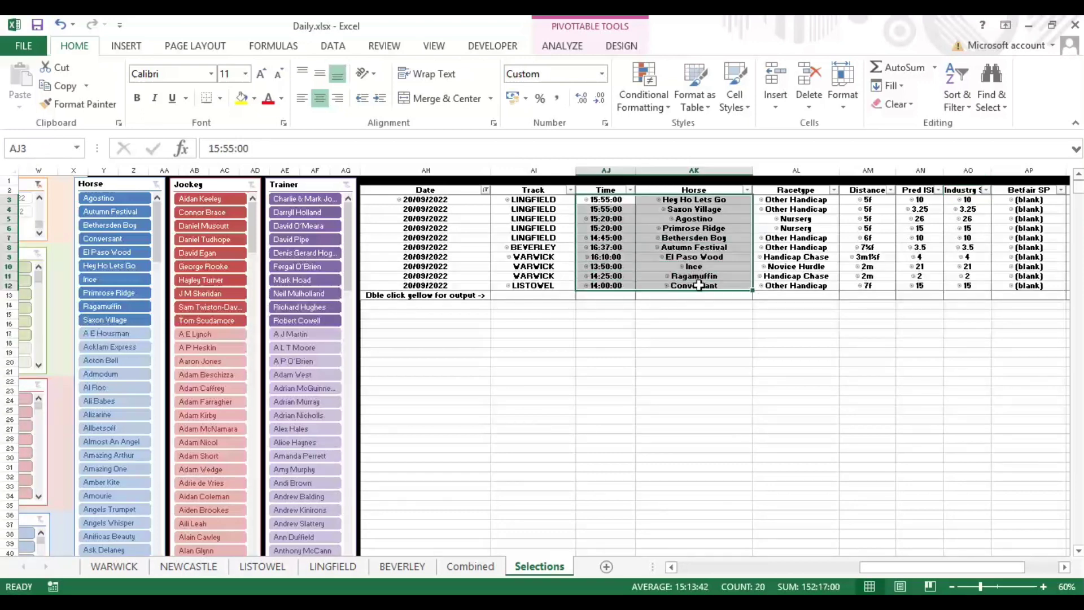
{"action": "key", "text": "ctrl+c"}
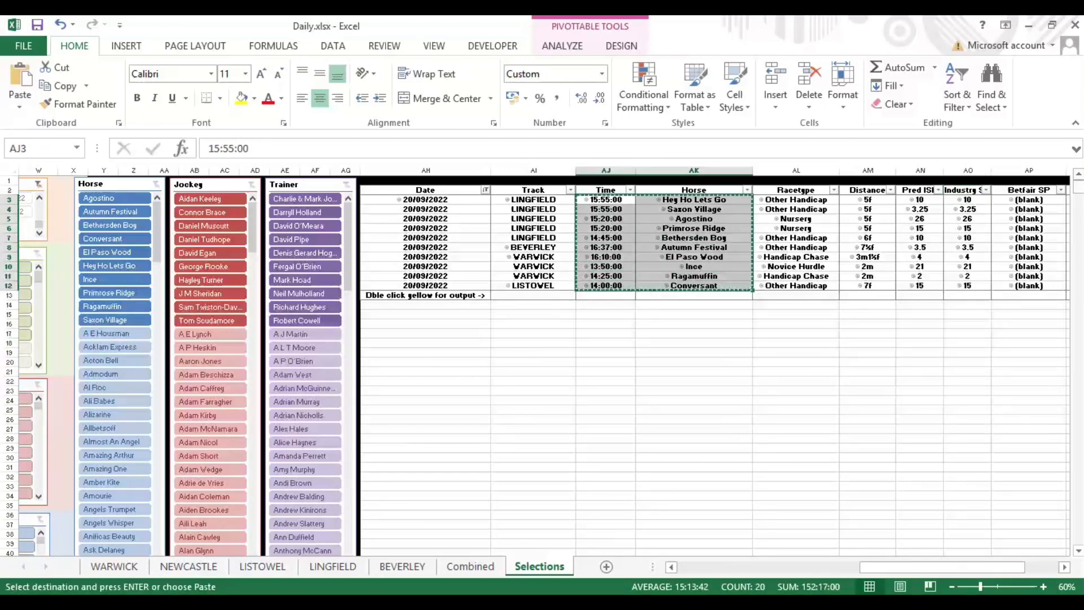
Paste the copied times and horses at A2 of a new sheet in Book1 and fit columns A and B to their contents.
{"action": "left_click", "coordinate": [646, 561]}
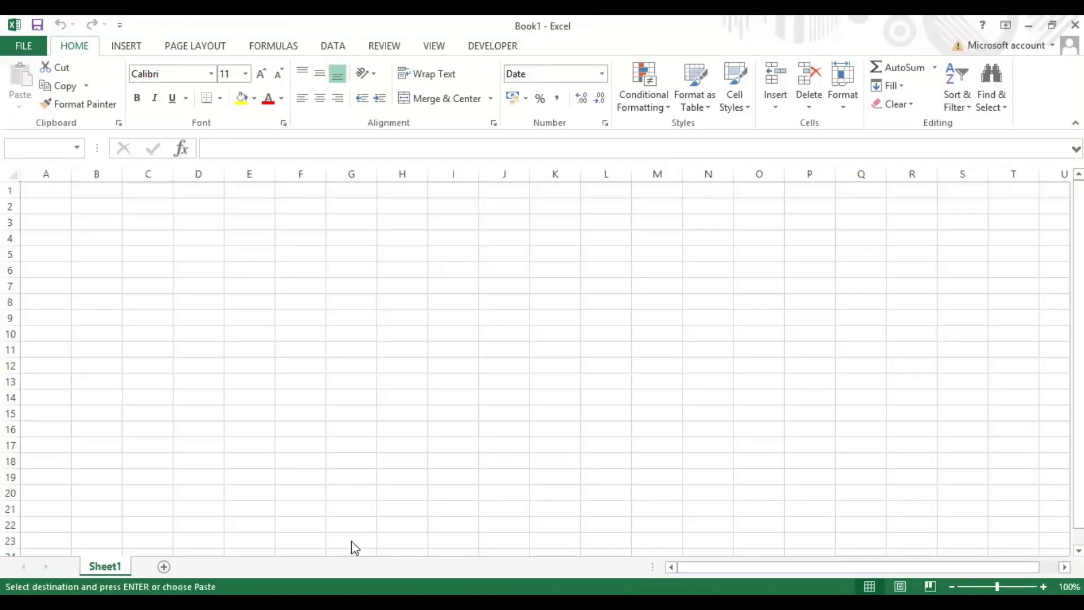
{"action": "left_click", "coordinate": [163, 567]}
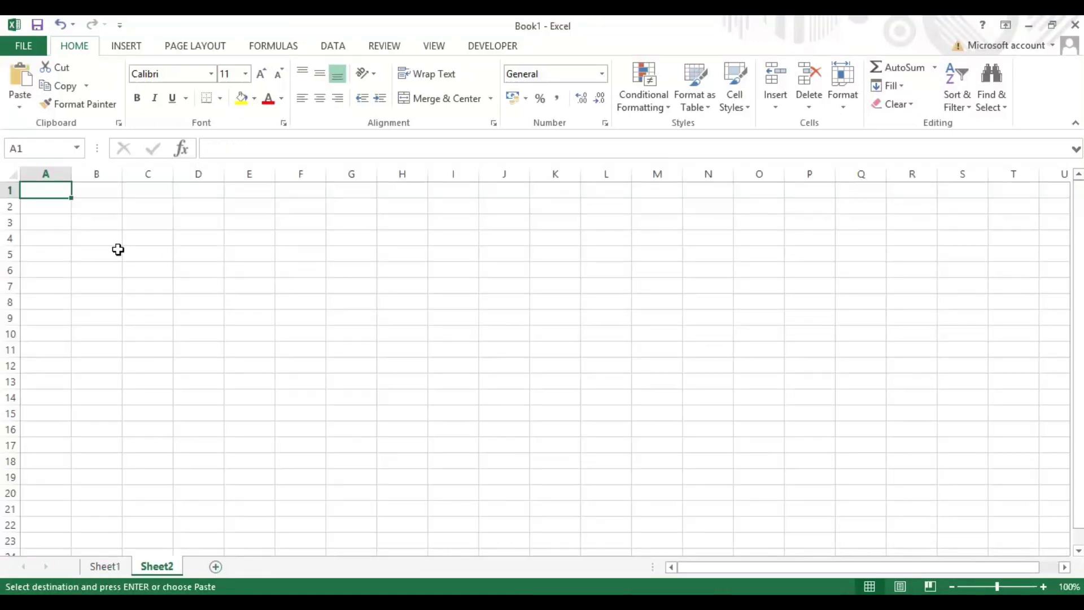
{"action": "left_click", "coordinate": [53, 205]}
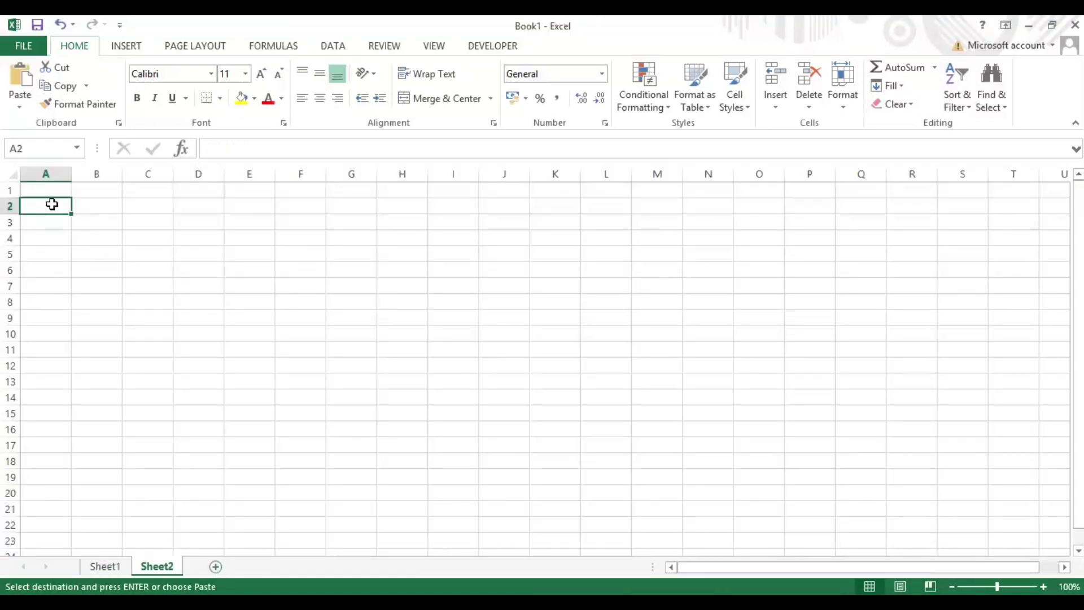
{"action": "left_click", "coordinate": [21, 76]}
{"action": "double_click", "coordinate": [71, 174]}
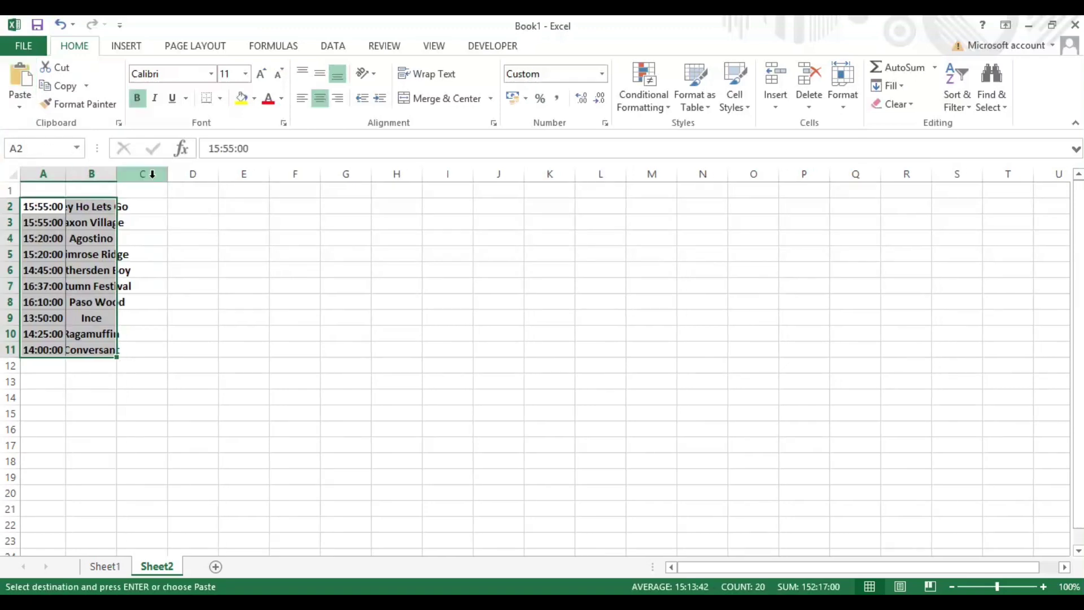
{"action": "double_click", "coordinate": [117, 177]}
Enter the headings "Time" in A1 and "Horse Name" in B1 above the pasted list.
{"action": "left_click", "coordinate": [58, 190]}
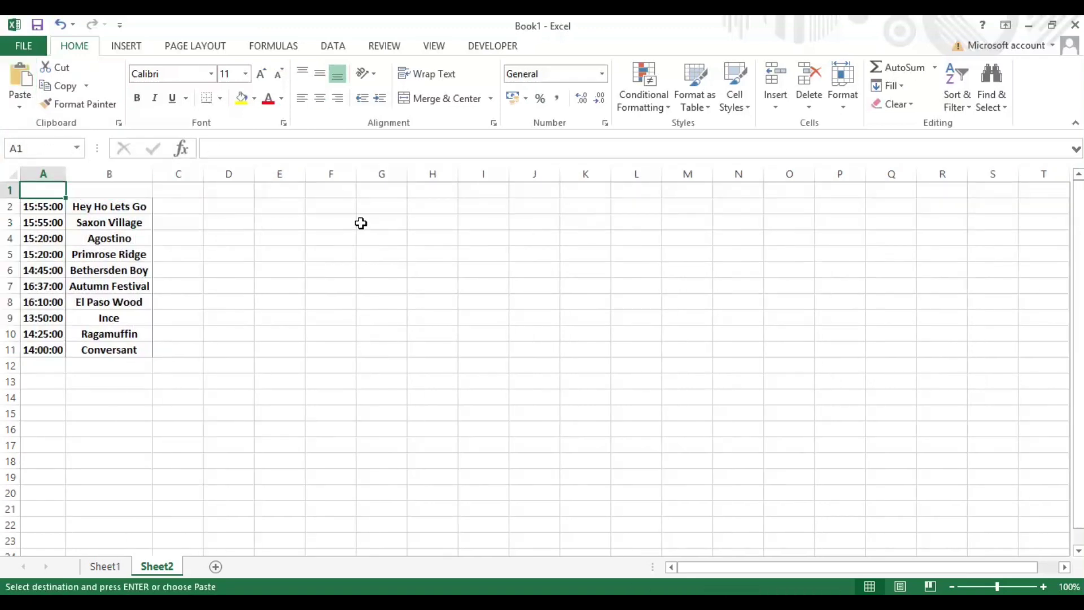
{"action": "type", "text": "Time"}
{"action": "key", "text": "Tab"}
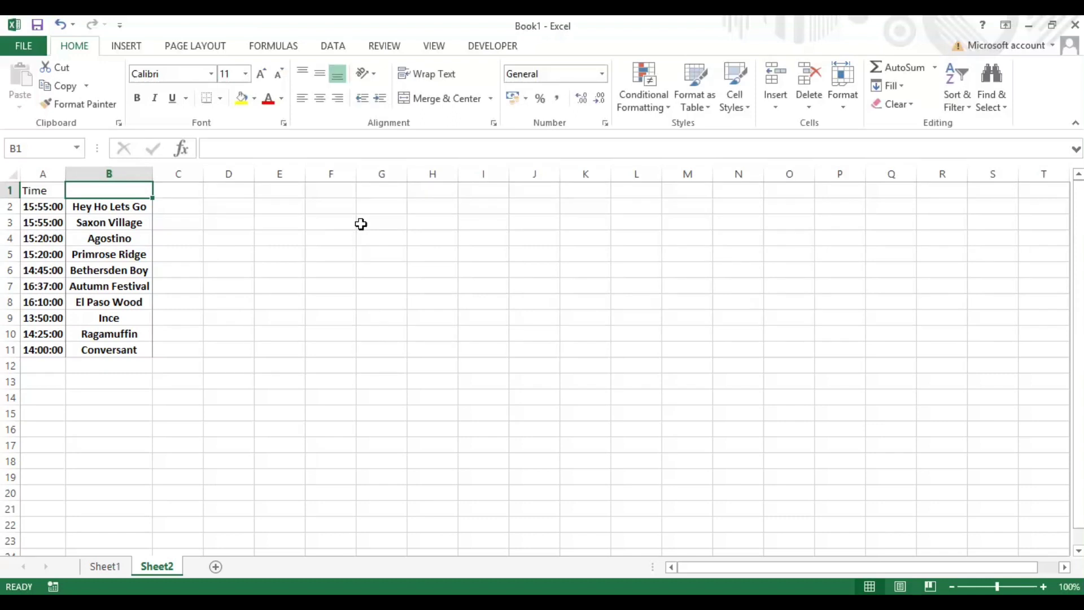
{"action": "type", "text": "Horse Name"}
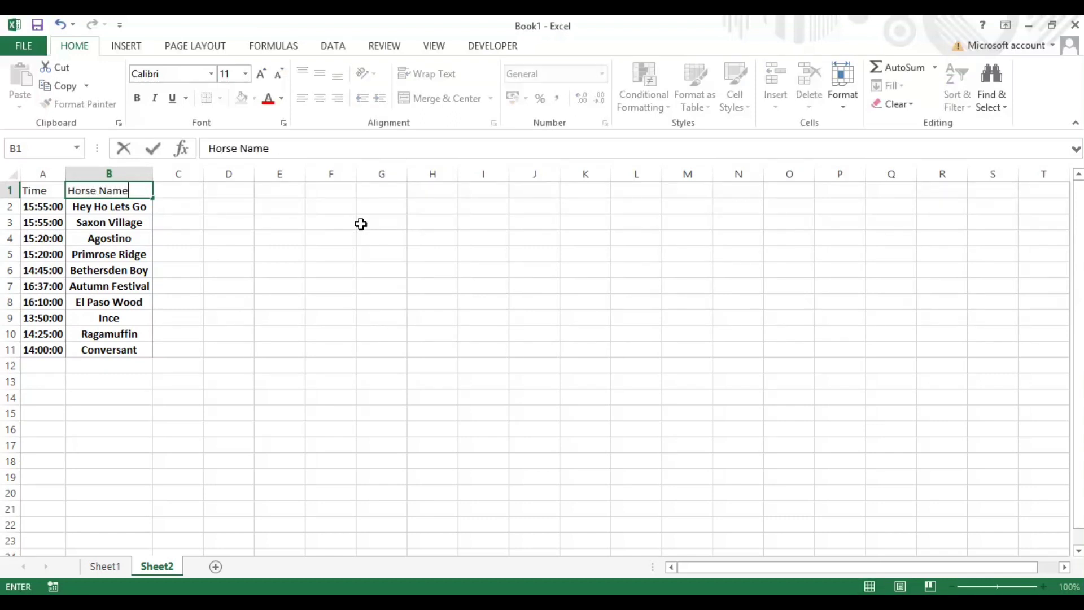
{"action": "left_click", "coordinate": [356, 275]}
Rename the sheet holding the horse list as "Selections".
{"action": "right_click", "coordinate": [158, 567]}
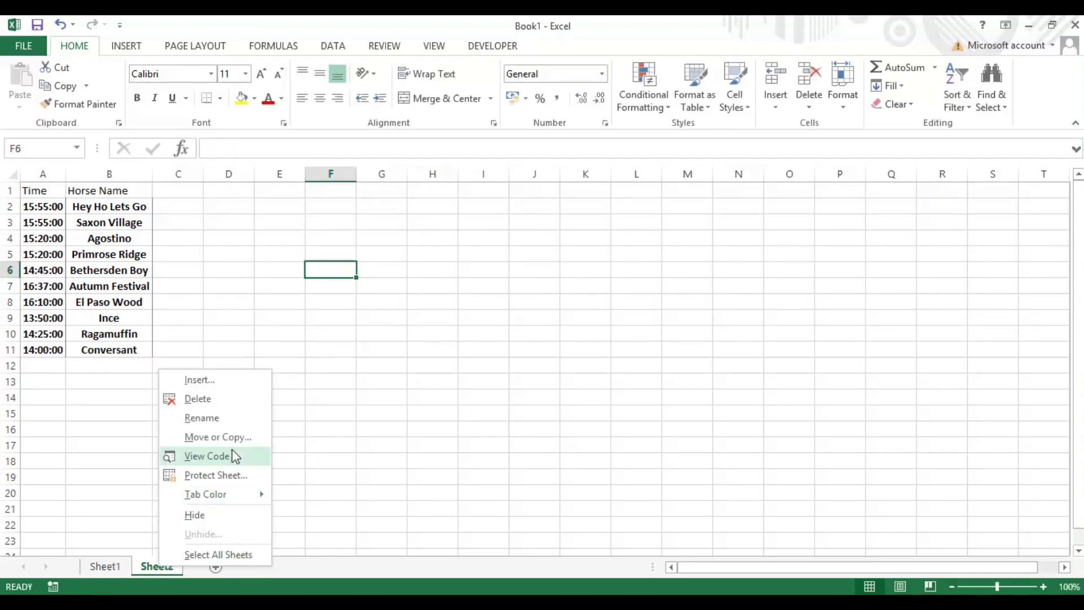
{"action": "left_click", "coordinate": [236, 422]}
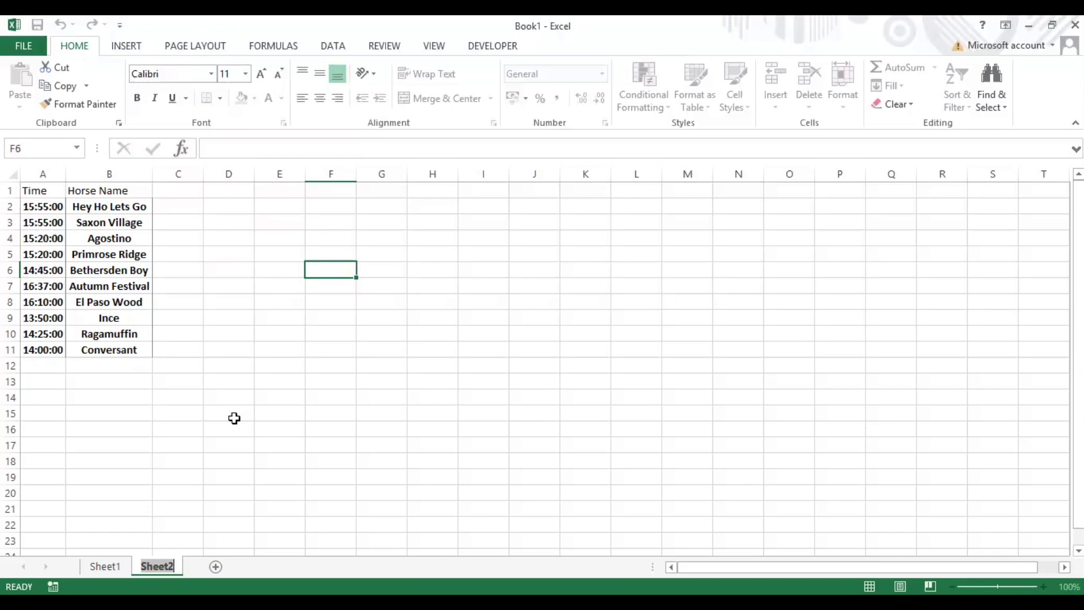
{"action": "type", "text": "Selections"}
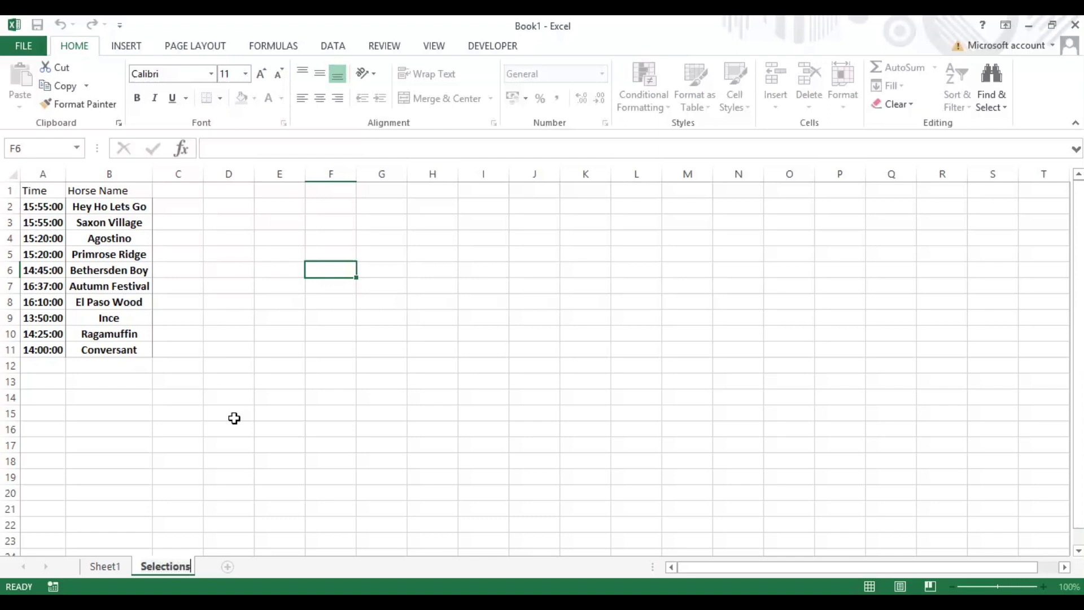
{"action": "key", "text": "Return"}
{"action": "left_click", "coordinate": [235, 417]}
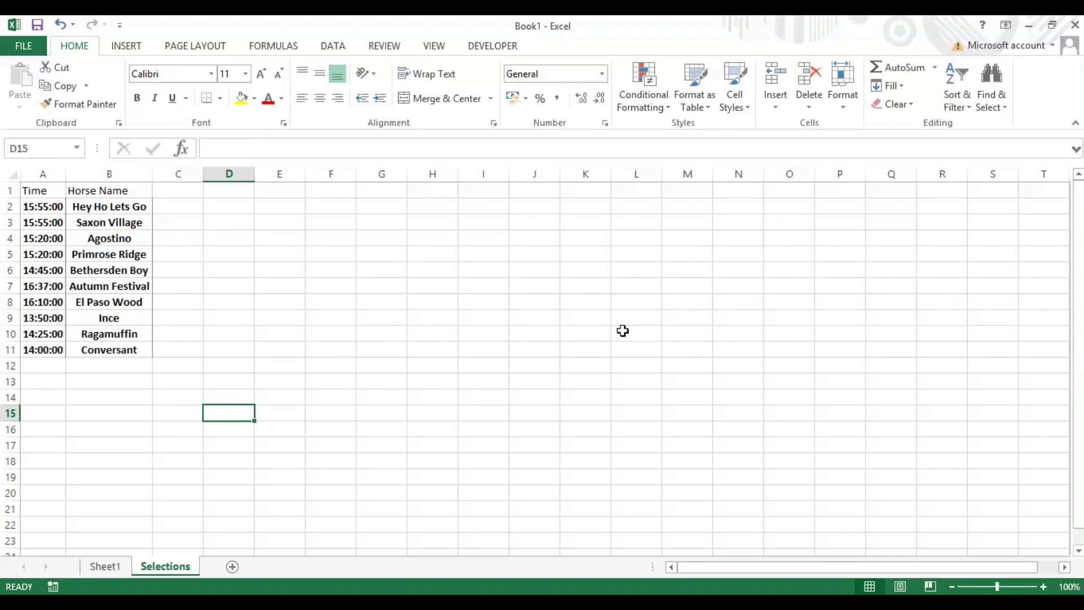
Show Sheet1 of Book1, then switch to Betting Assistant and load the 14:00 Listowel 7f handicap market.
{"action": "left_click", "coordinate": [109, 566]}
{"action": "key", "text": "alt+Tab"}
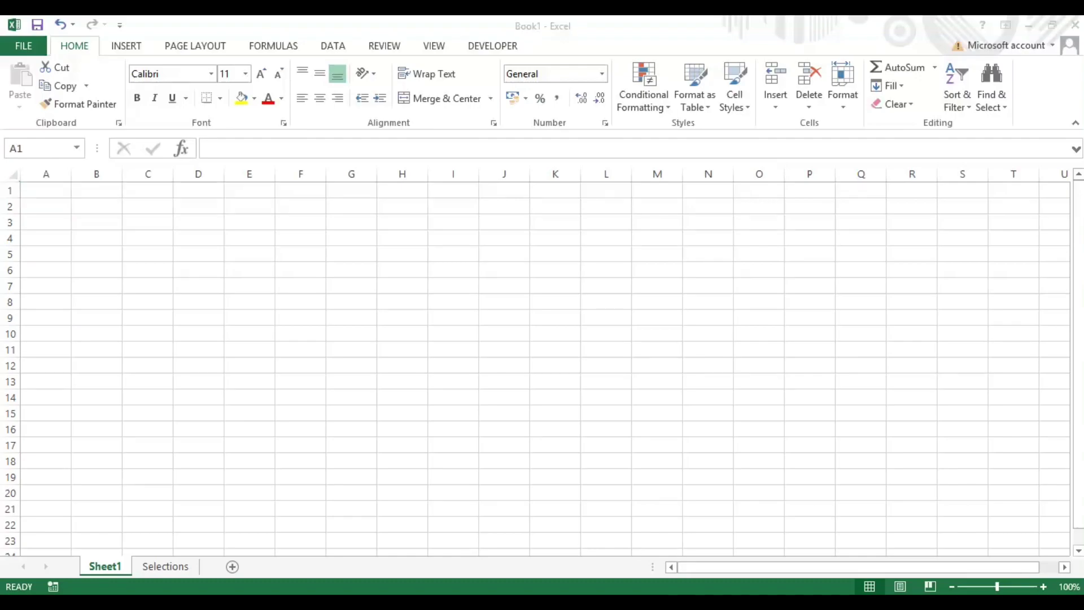
{"action": "left_click", "coordinate": [111, 202]}
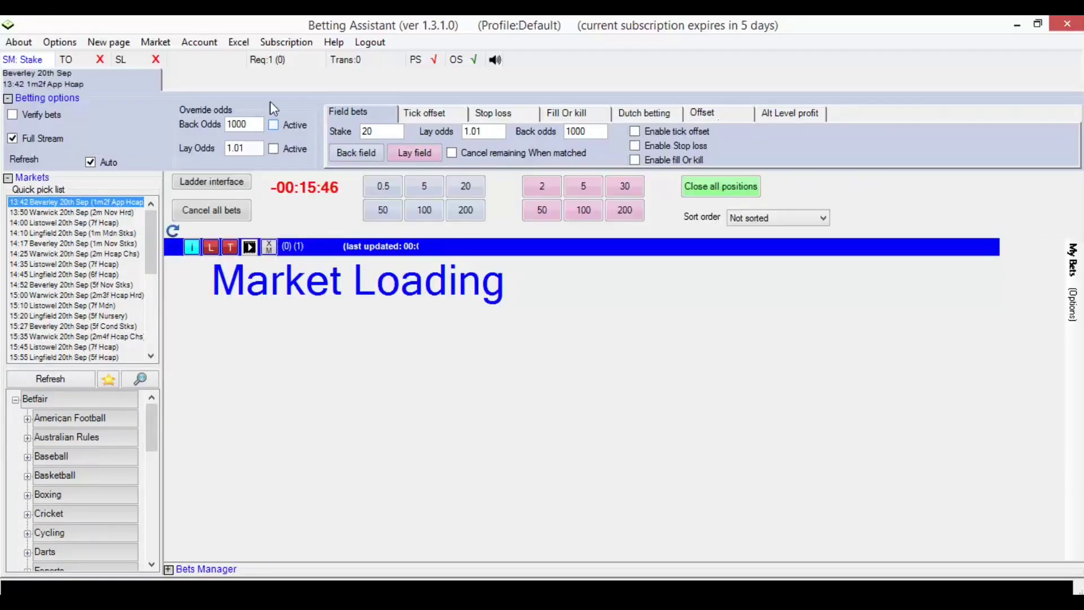
{"action": "left_click", "coordinate": [86, 222]}
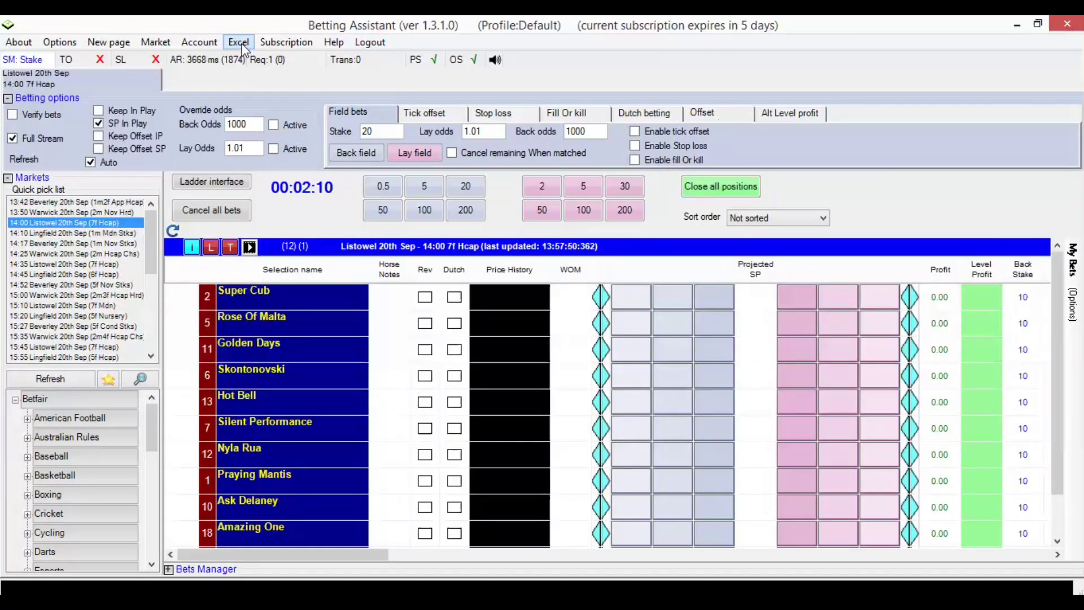
Log the market's current prices to Sheet1 of Book1 from cell A7, with triggered betting enabled.
{"action": "left_click", "coordinate": [241, 44]}
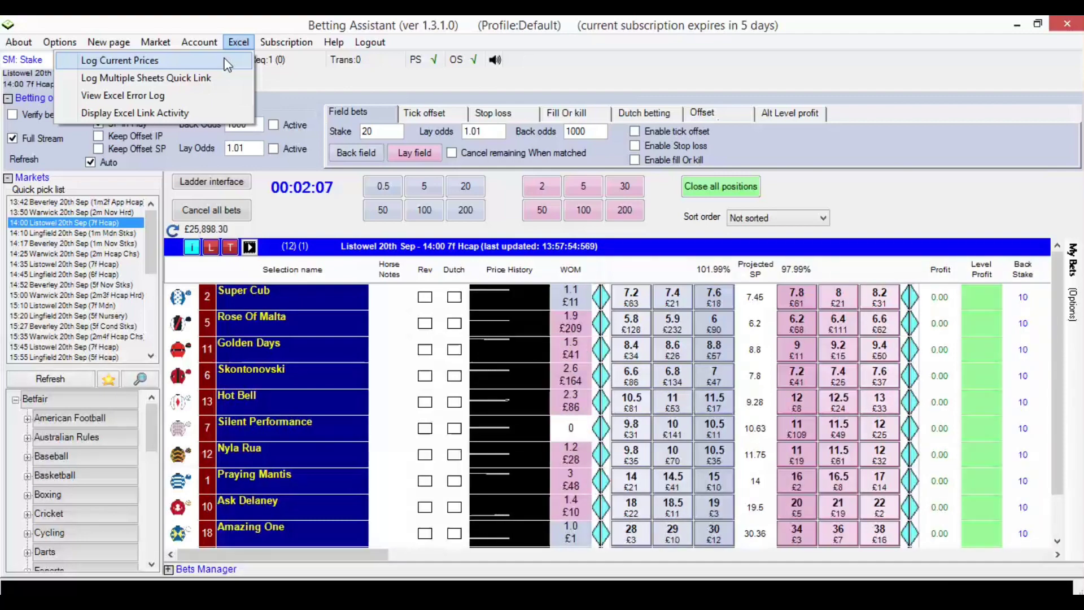
{"action": "left_click", "coordinate": [227, 61]}
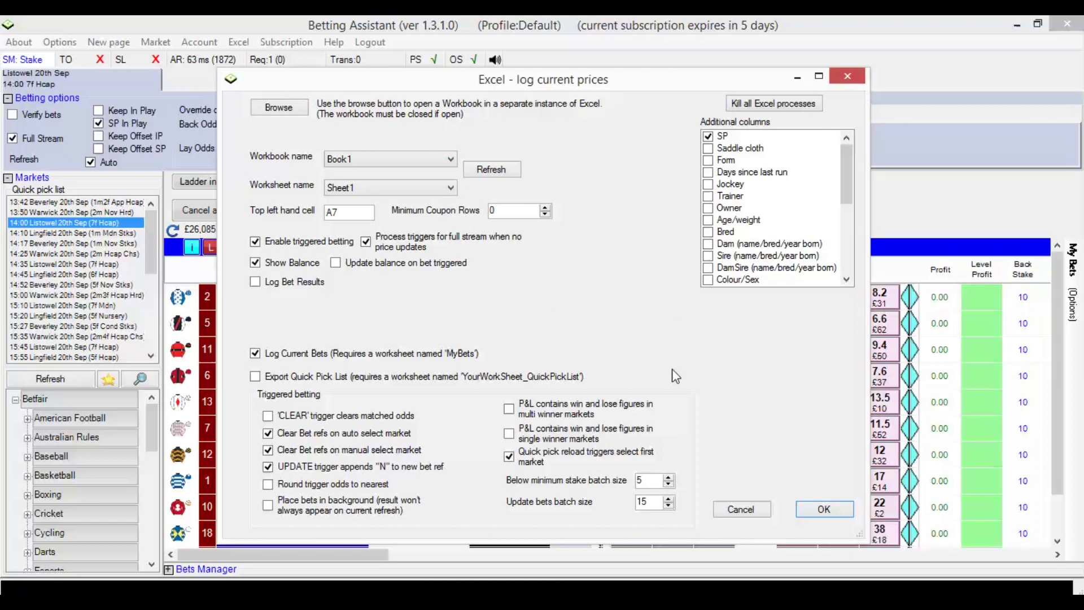
{"action": "left_click", "coordinate": [823, 510]}
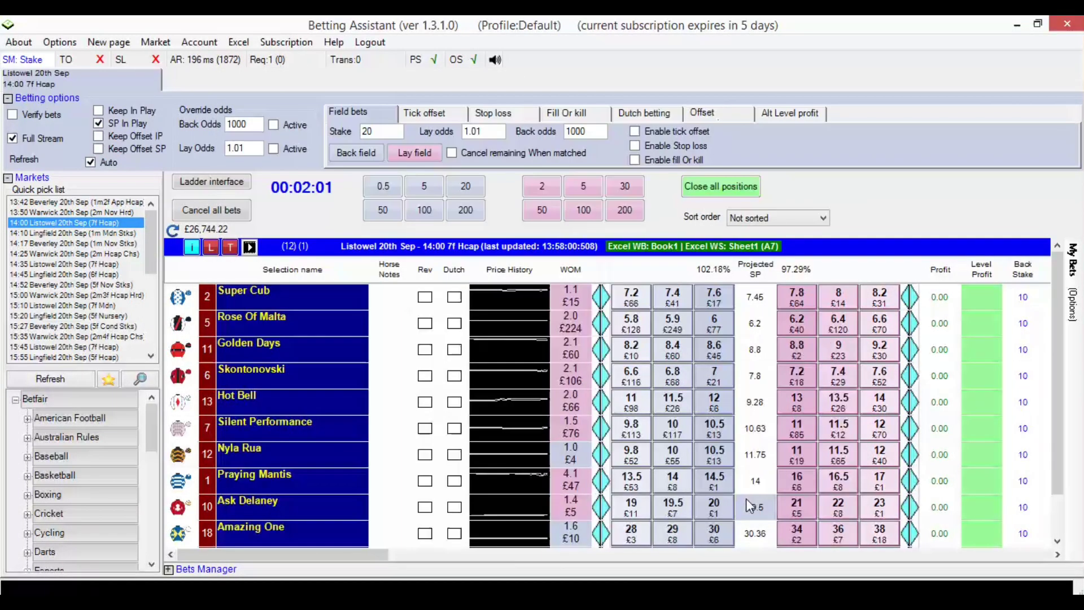
Switch back to Book1 in Excel and fit column A of Sheet1 to its contents.
{"action": "left_click", "coordinate": [704, 602]}
{"action": "left_click", "coordinate": [628, 568]}
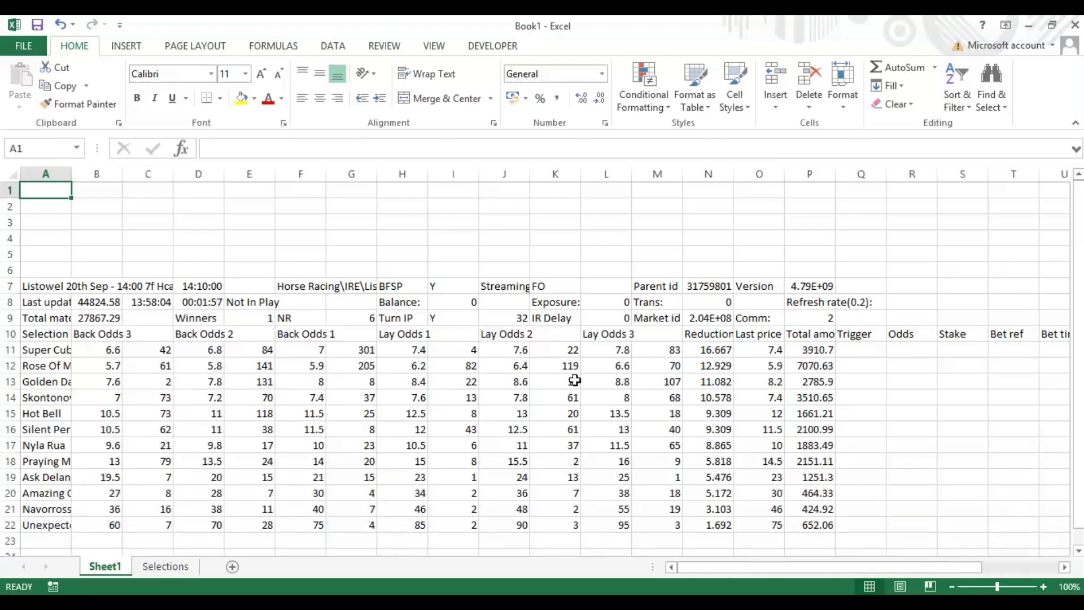
{"action": "scroll", "coordinate": [571, 372], "scroll_direction": "down", "scroll_amount": 1}
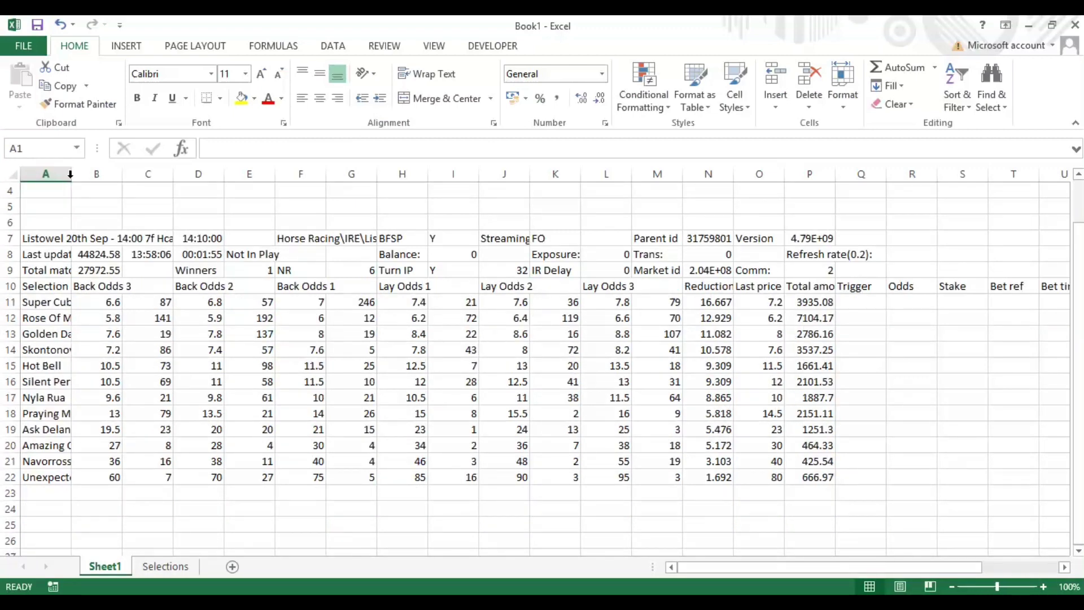
{"action": "double_click", "coordinate": [71, 173]}
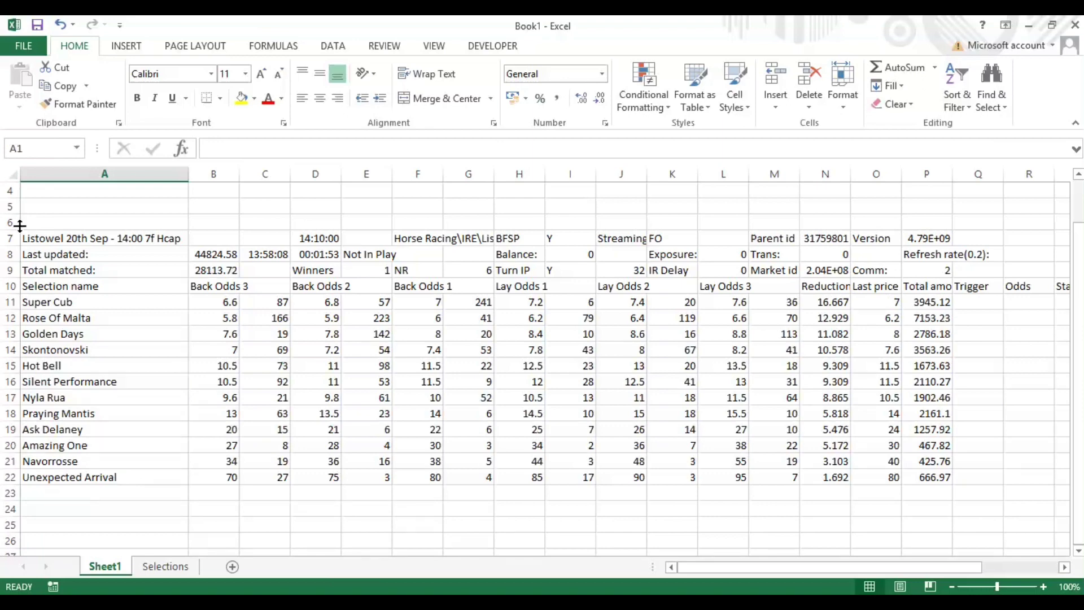
Hide the empty rows 1 to 6 above the logged market data on Sheet1.
{"action": "left_click_drag", "start_coordinate": [9, 222], "coordinate": [24, 106]}
{"action": "left_click_drag", "start_coordinate": [97, 193], "coordinate": [101, 199]}
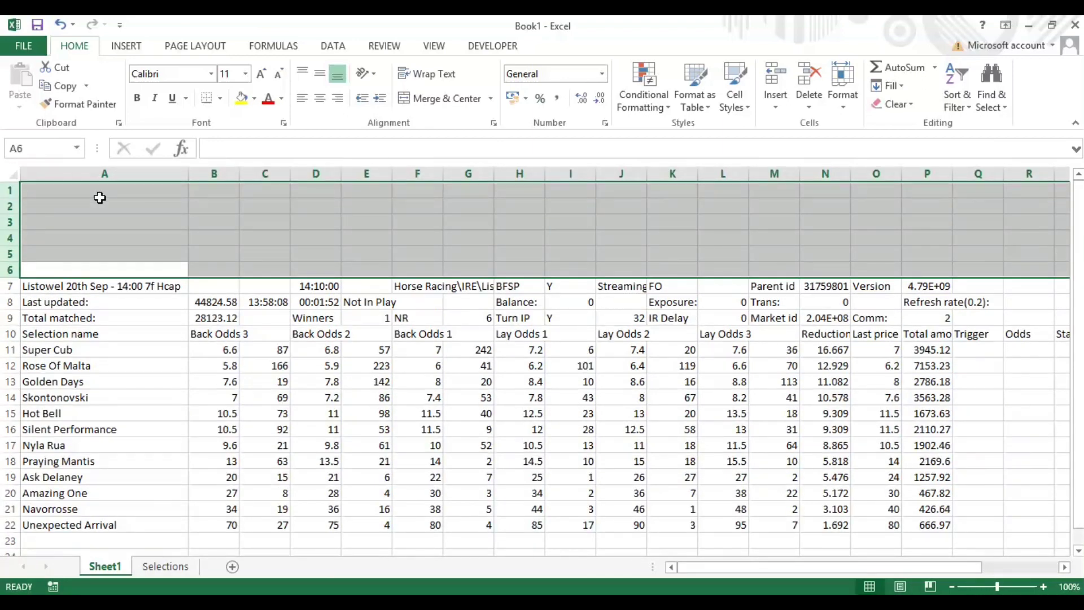
{"action": "right_click", "coordinate": [102, 198]}
{"action": "left_click", "coordinate": [168, 408]}
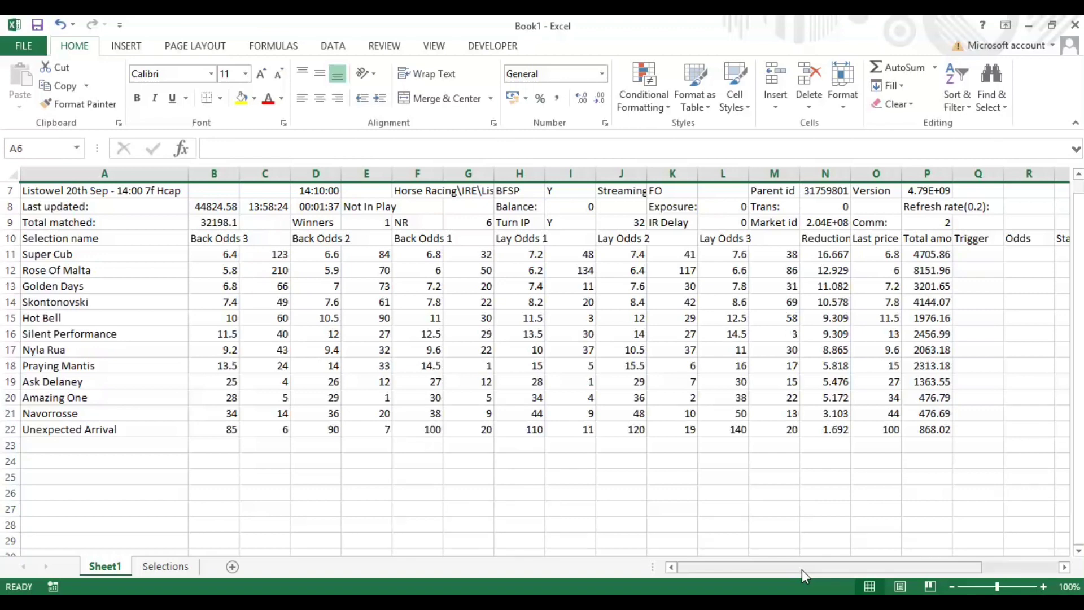
{"action": "left_click_drag", "start_coordinate": [802, 569], "coordinate": [883, 568]}
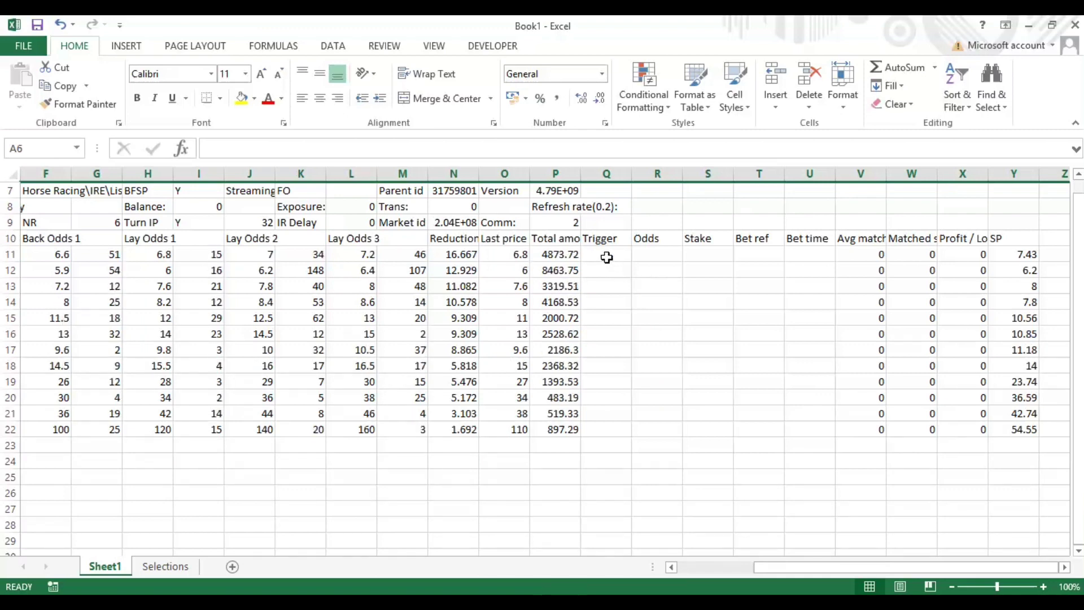
Examine the Trigger, Odds and Stake columns on Sheet1 and select the empty header cell Z10 beside the SP column.
{"action": "left_click", "coordinate": [607, 258]}
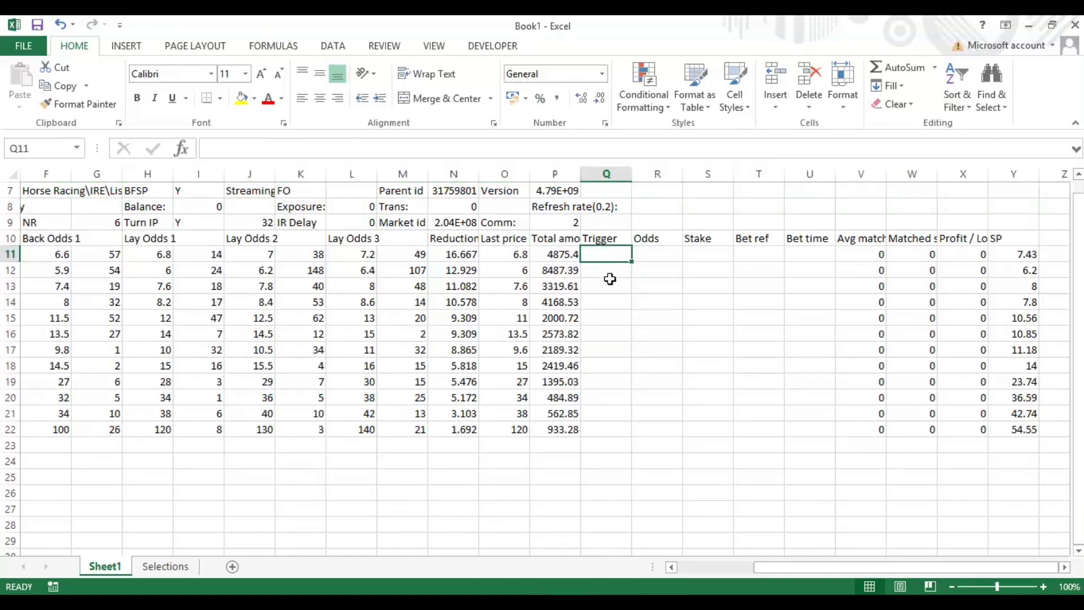
{"action": "left_click", "coordinate": [676, 257]}
{"action": "left_click", "coordinate": [701, 259]}
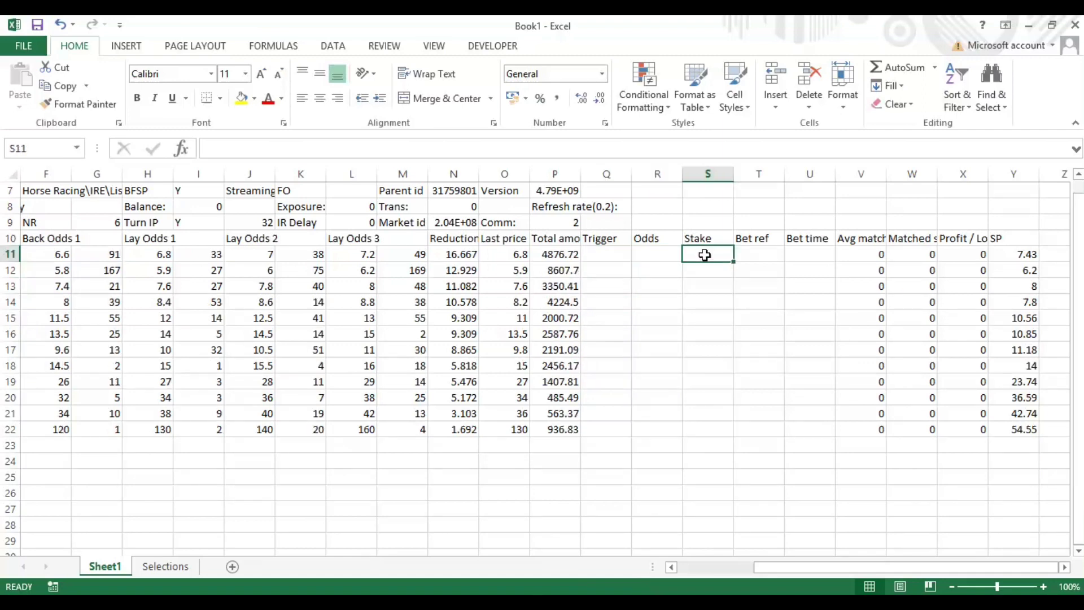
{"action": "left_click", "coordinate": [621, 267]}
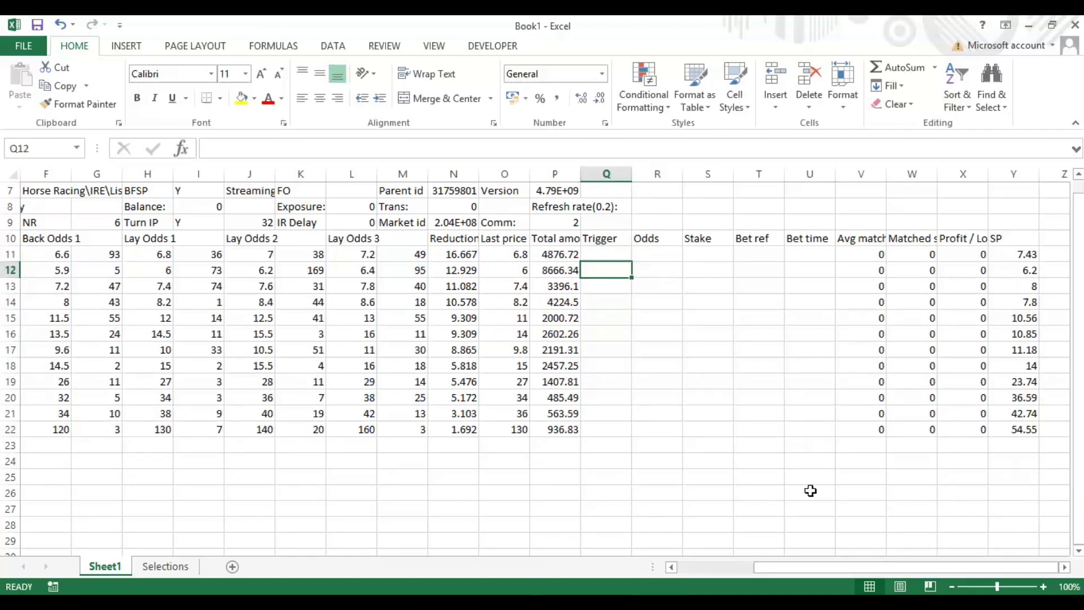
{"action": "left_click", "coordinate": [1065, 566]}
{"action": "left_click", "coordinate": [1065, 567]}
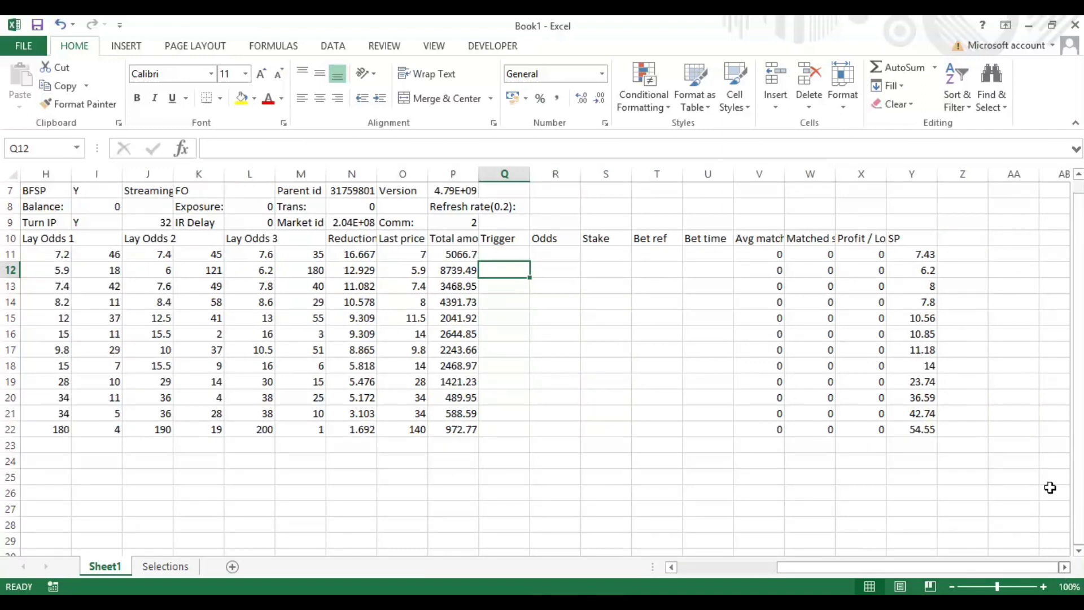
{"action": "left_click", "coordinate": [965, 239]}
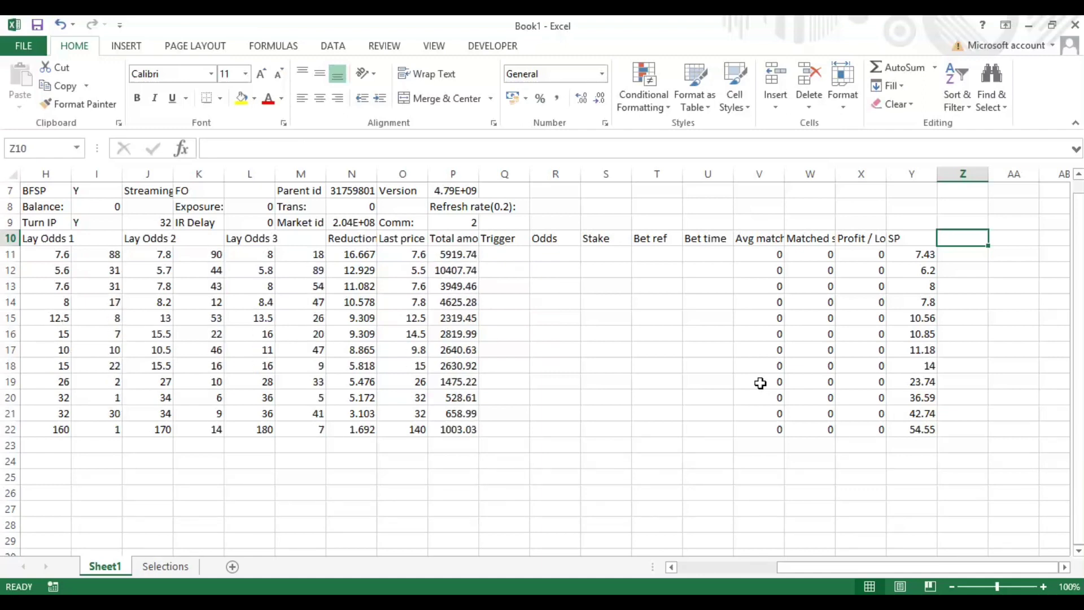
Compare the horse names on the Selections sheet with the runners listed in column A of Sheet1.
{"action": "left_click", "coordinate": [170, 566]}
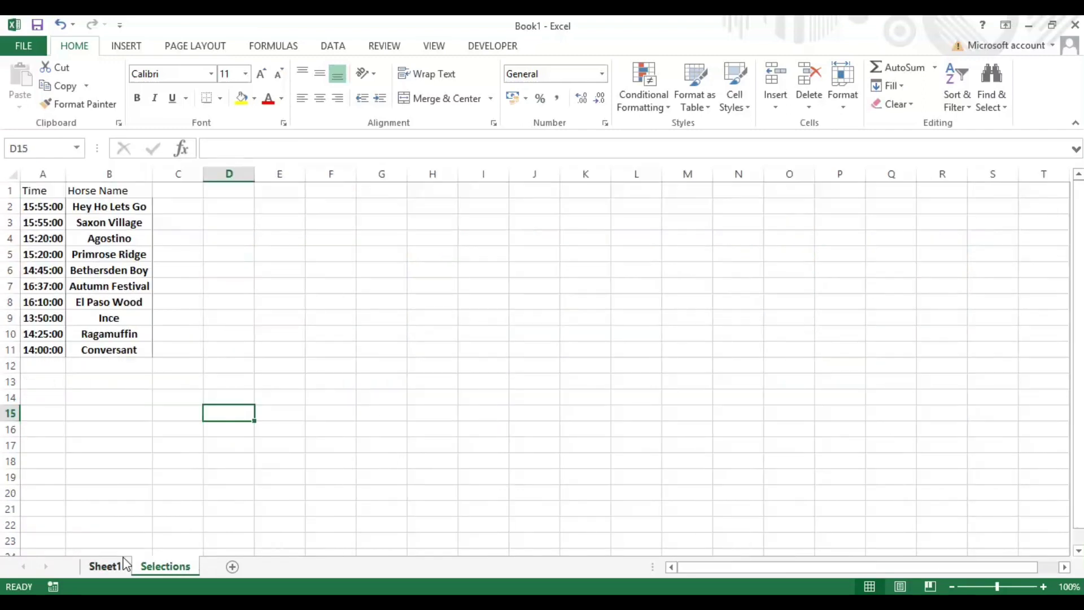
{"action": "left_click", "coordinate": [112, 566]}
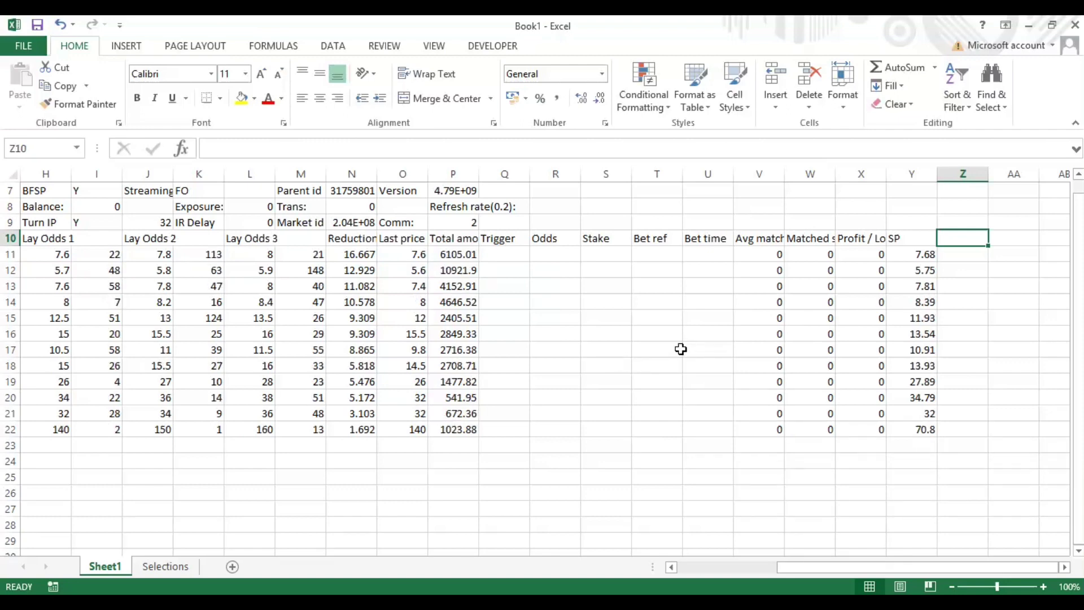
{"action": "left_click_drag", "start_coordinate": [822, 570], "coordinate": [735, 571]}
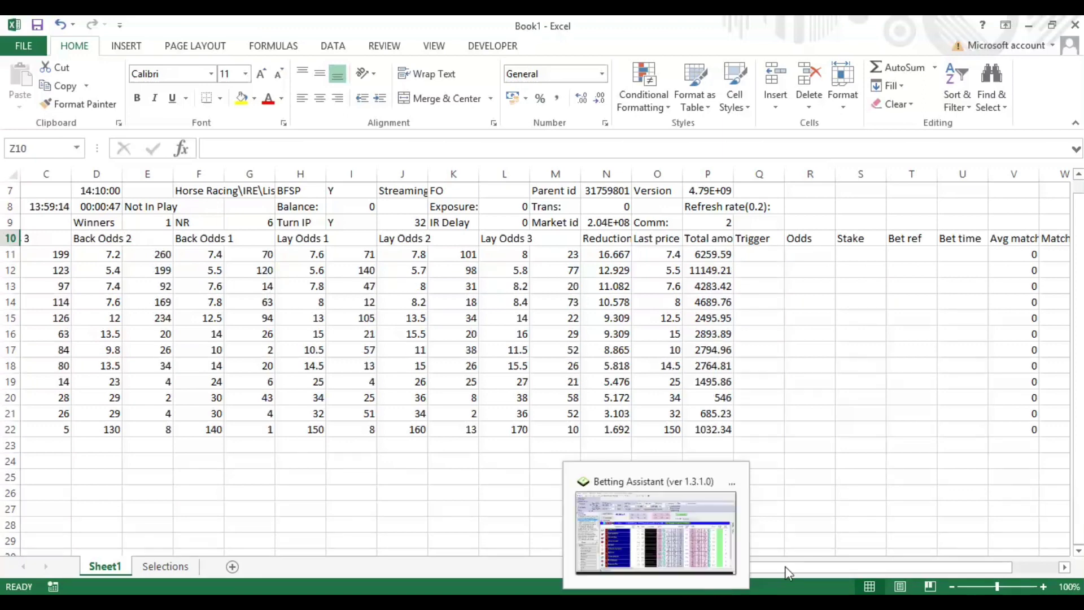
{"action": "left_click_drag", "start_coordinate": [795, 568], "coordinate": [764, 568]}
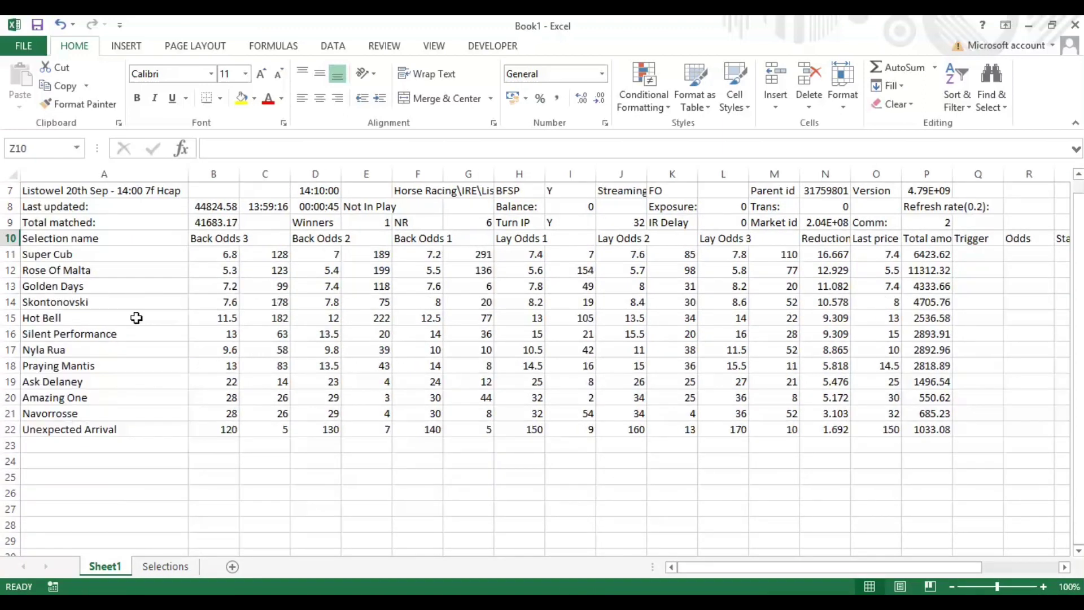
{"action": "left_click_drag", "start_coordinate": [844, 568], "coordinate": [926, 568]}
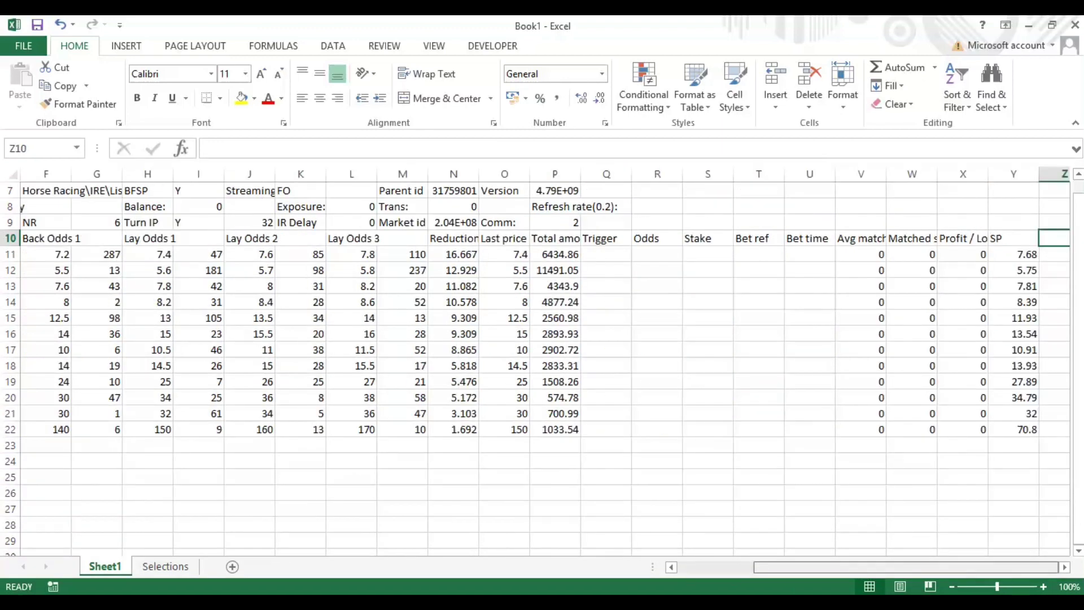
{"action": "left_click", "coordinate": [1061, 565]}
{"action": "left_click", "coordinate": [1061, 565]}
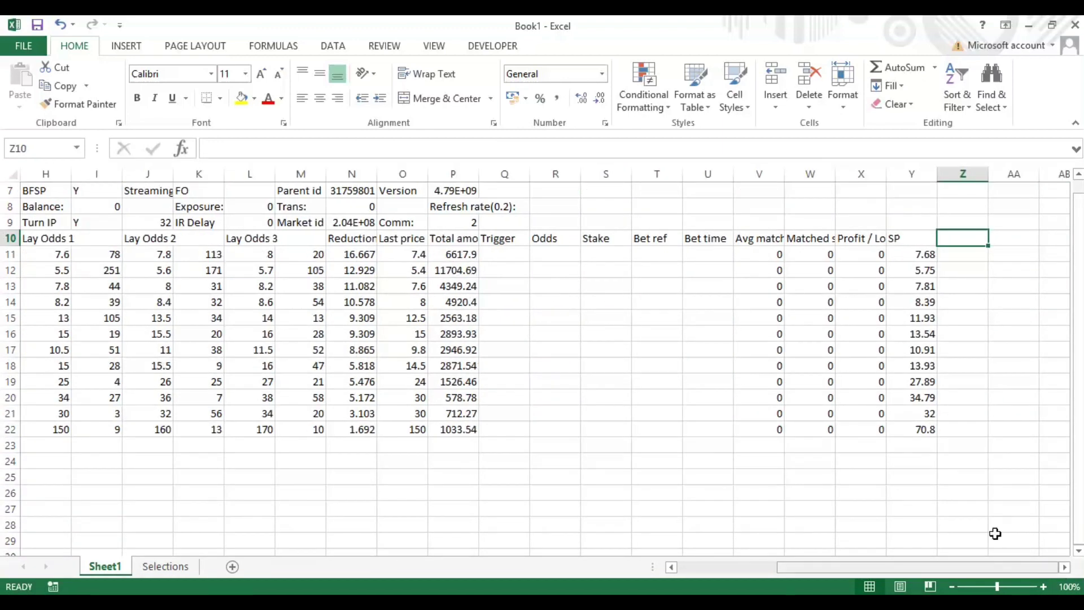
{"action": "left_click", "coordinate": [163, 566]}
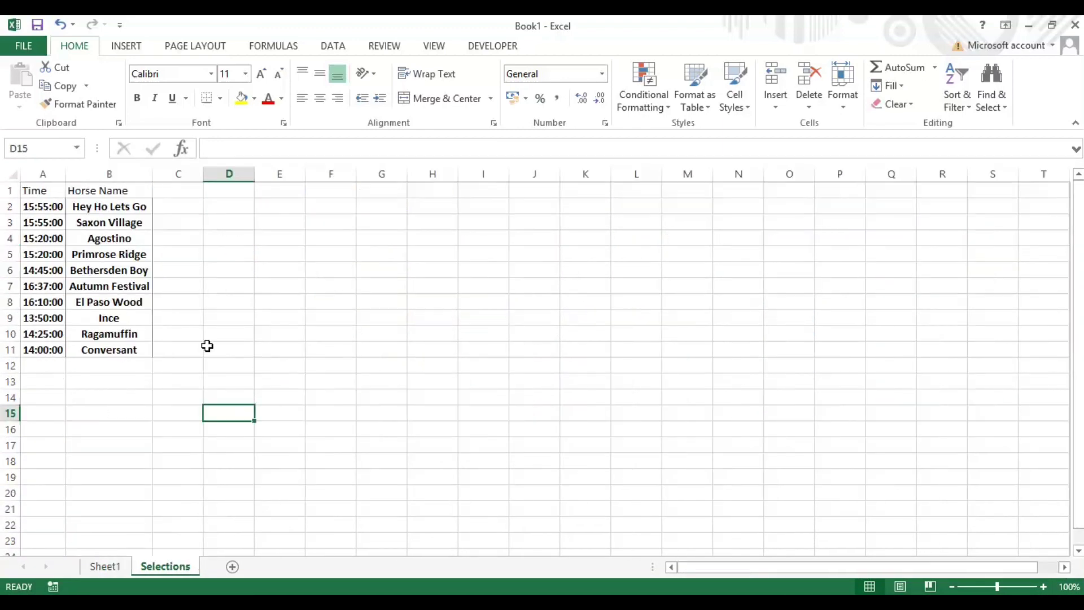
{"action": "left_click", "coordinate": [101, 356]}
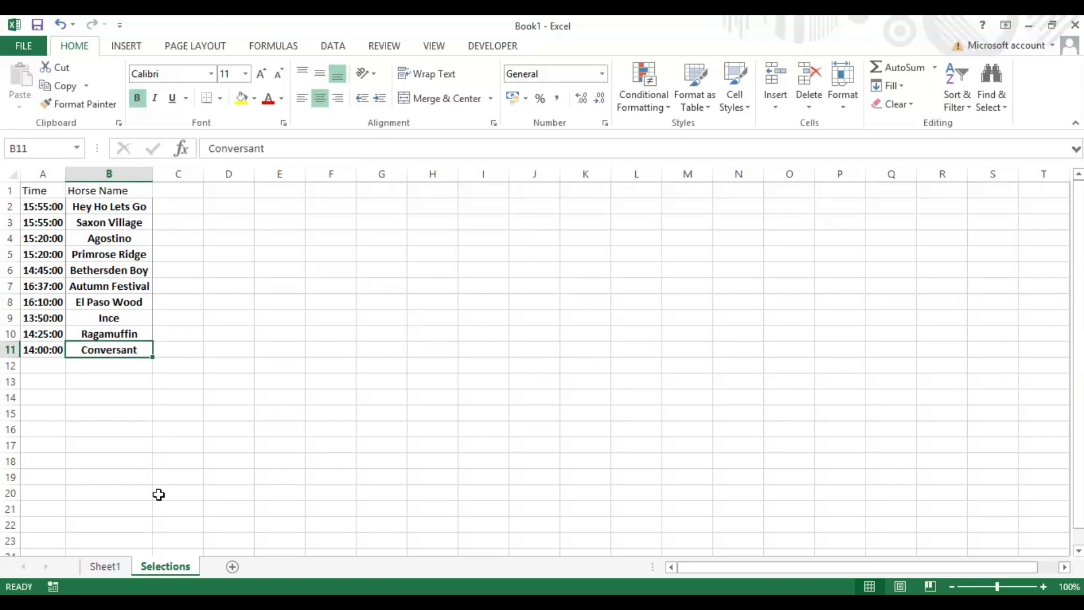
{"action": "left_click", "coordinate": [126, 565]}
{"action": "scroll", "coordinate": [457, 276], "scroll_direction": "left", "scroll_amount": 3}
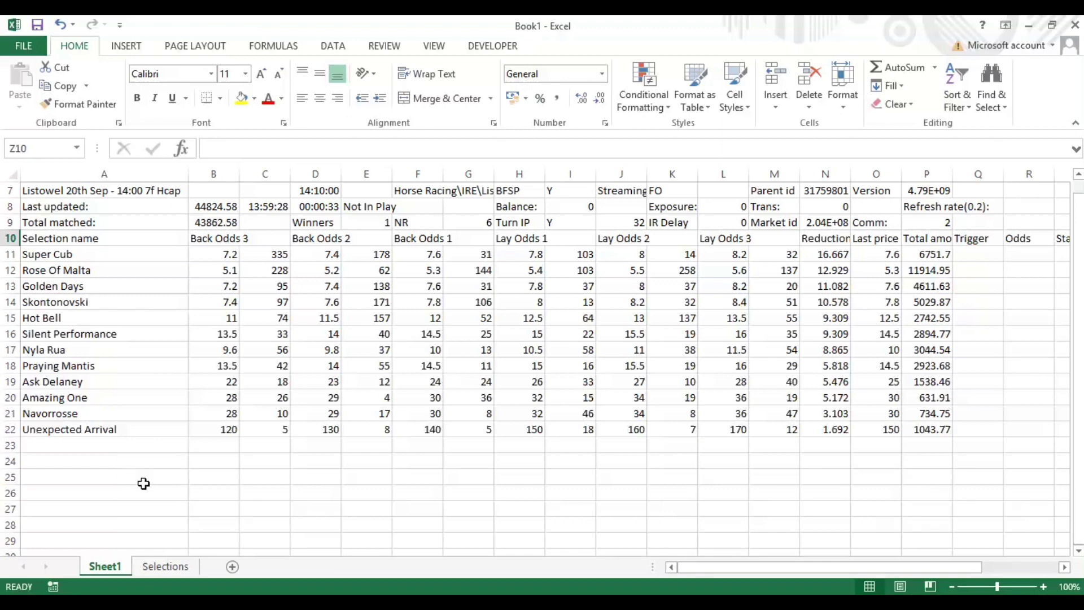
{"action": "left_click", "coordinate": [165, 565]}
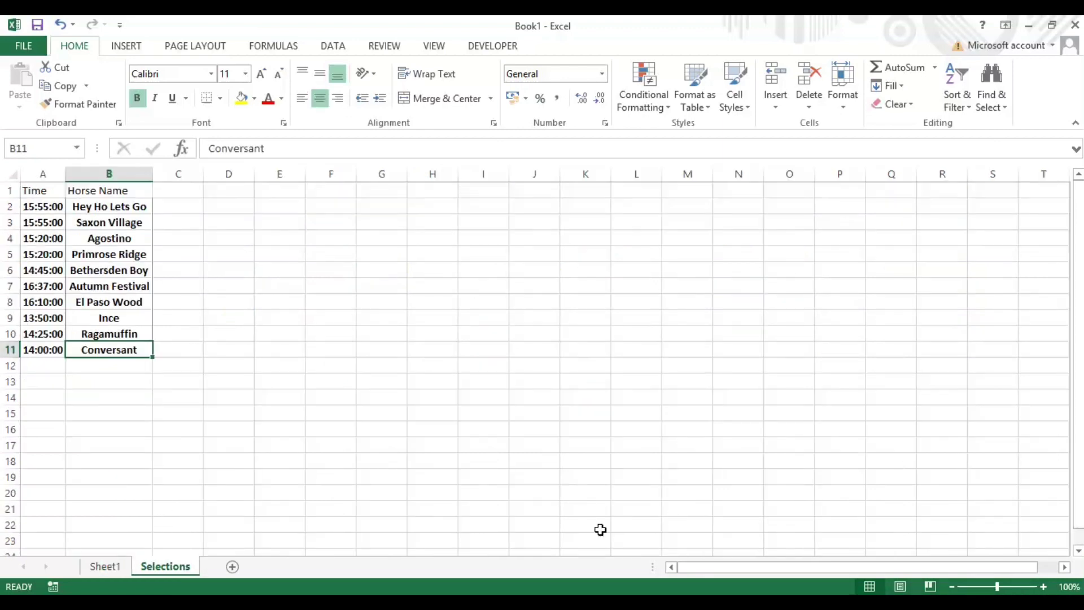
Enter the column heading Select in cell Z10 of Sheet1.
{"action": "left_click", "coordinate": [125, 567]}
{"action": "left_click_drag", "start_coordinate": [755, 568], "coordinate": [1034, 566]}
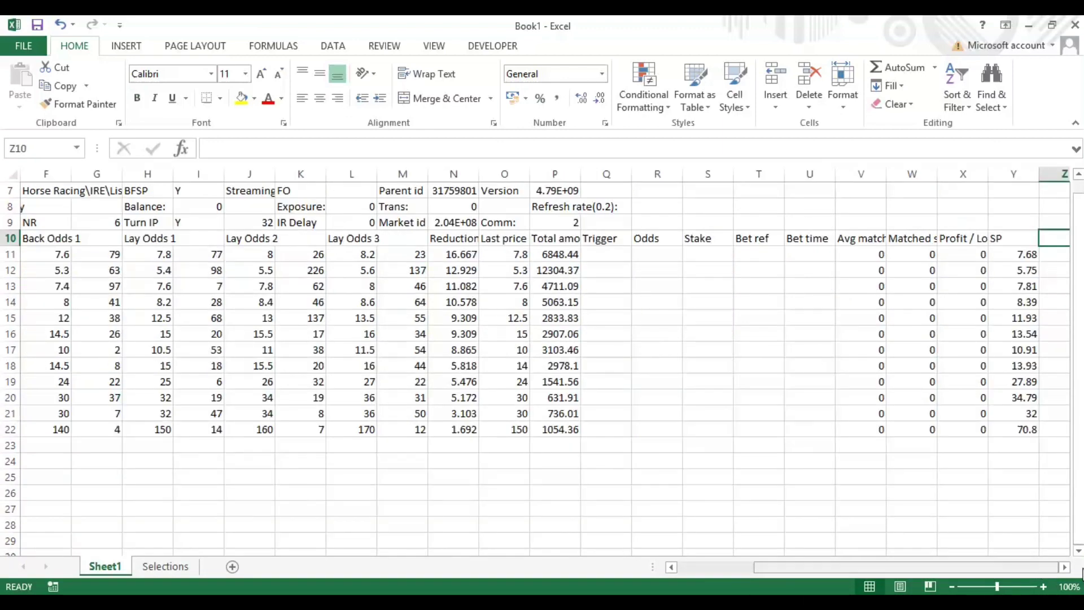
{"action": "left_click", "coordinate": [1065, 568]}
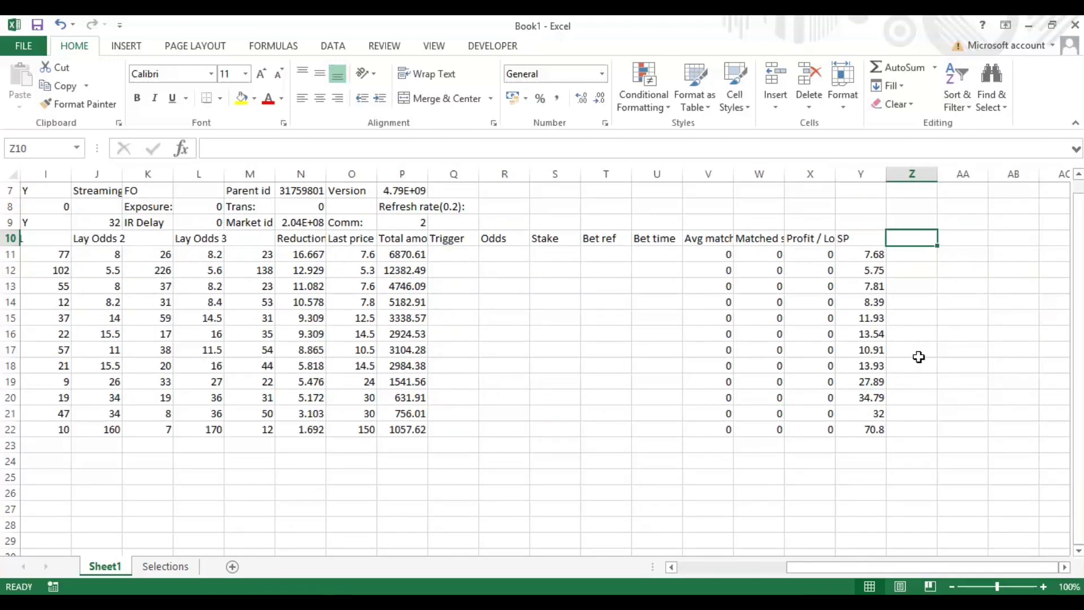
{"action": "type", "text": "Seel"}
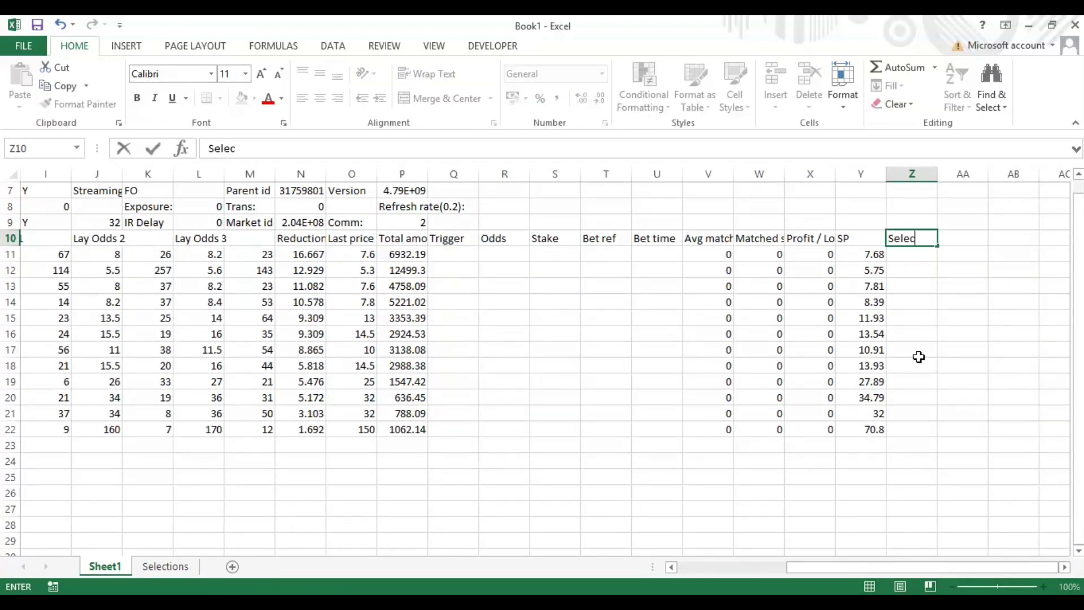
{"action": "type", "text": "ct"}
{"action": "key", "text": "Return"}
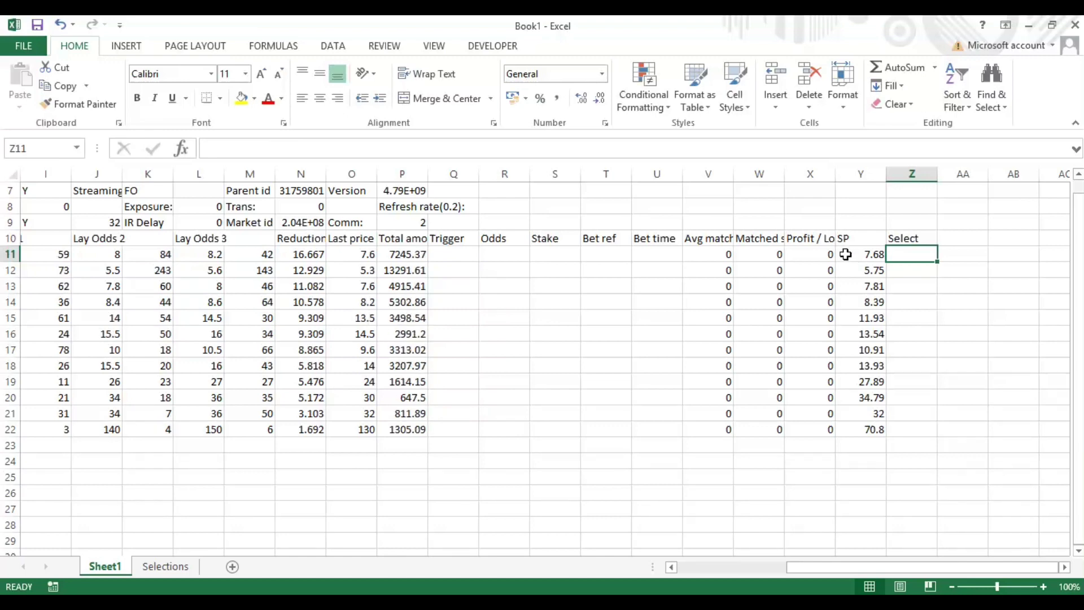
Enter =COUNTIF(Selections!B:B,A11) in Z11 of Sheet1 and fill it down to Z22 for every runner.
{"action": "left_click", "coordinate": [546, 142]}
{"action": "type", "text": "=countif("}
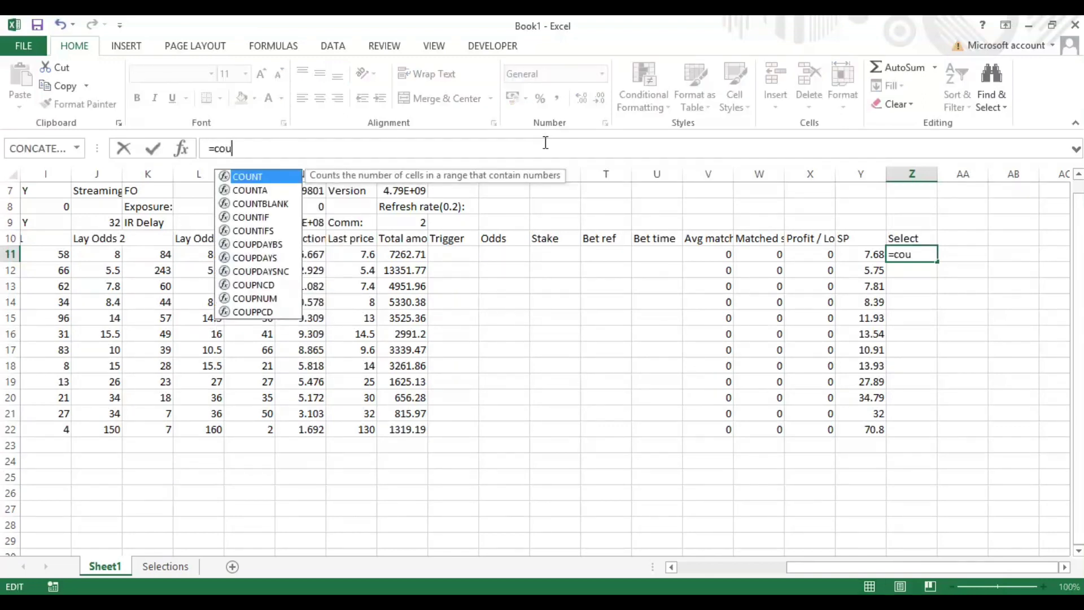
{"action": "left_click", "coordinate": [188, 148]}
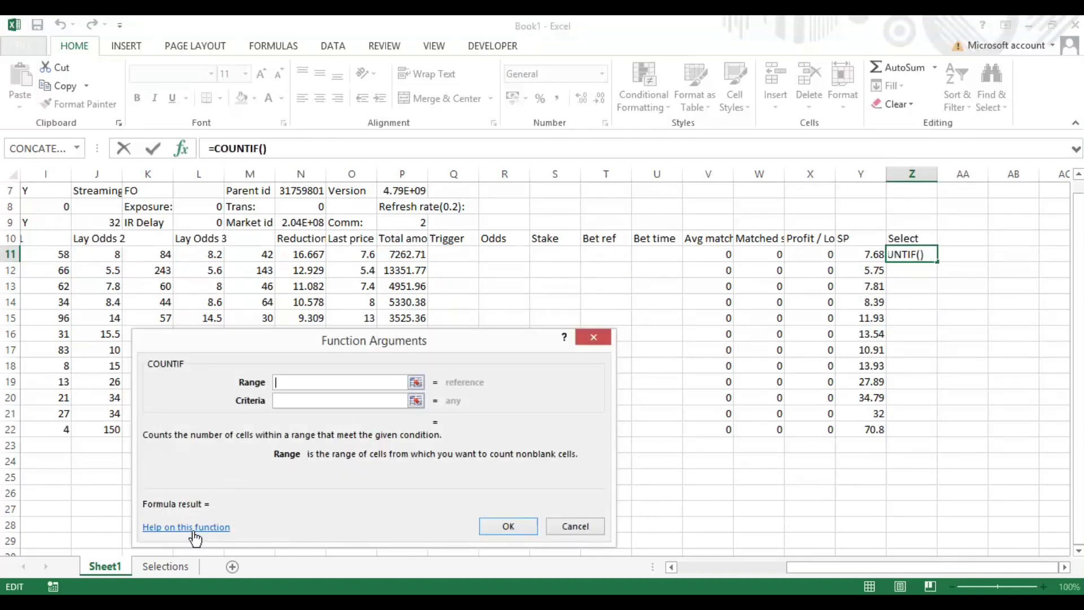
{"action": "left_click", "coordinate": [168, 565]}
{"action": "left_click", "coordinate": [109, 174]}
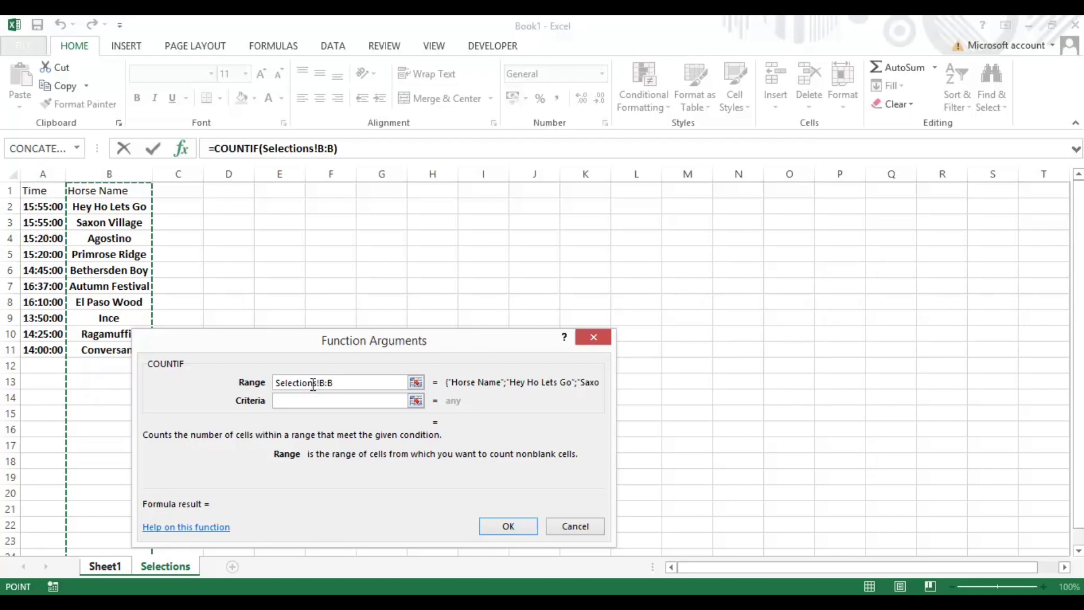
{"action": "left_click", "coordinate": [361, 400]}
{"action": "left_click_drag", "start_coordinate": [866, 569], "coordinate": [739, 566]}
{"action": "left_click", "coordinate": [111, 262]}
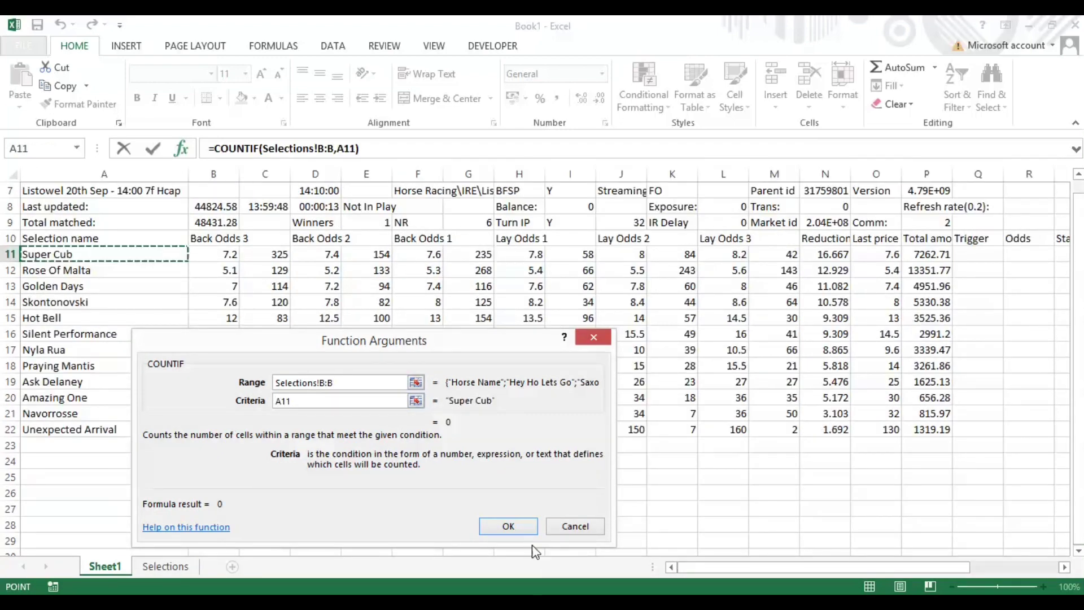
{"action": "left_click", "coordinate": [508, 526]}
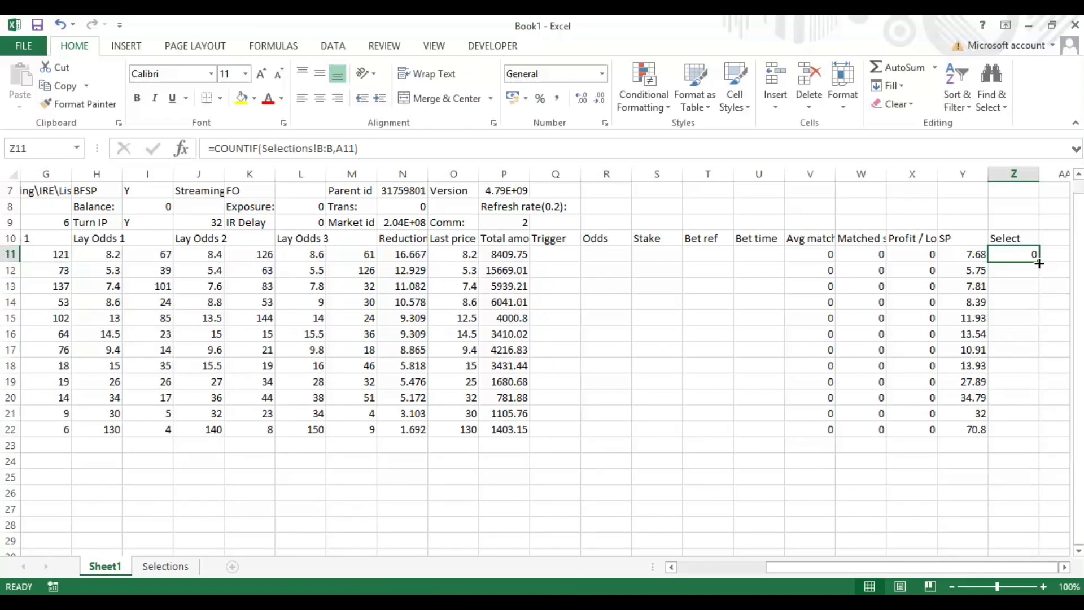
{"action": "double_click", "coordinate": [1039, 264]}
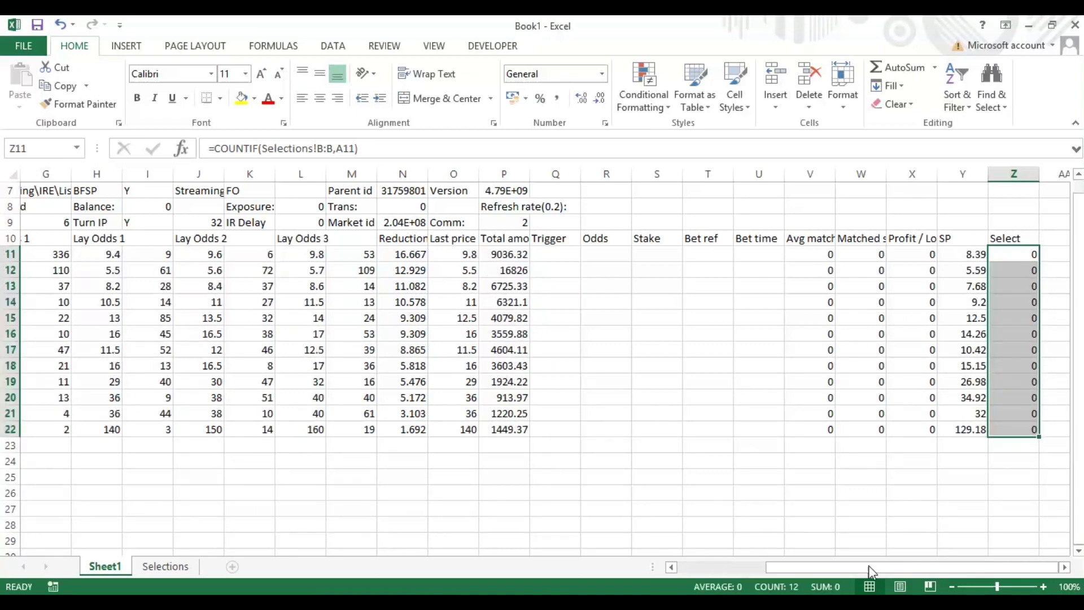
Check the horse names on the Selections sheet against the selection names of the 14:00 Listowel market on Sheet1.
{"action": "left_click", "coordinate": [172, 565]}
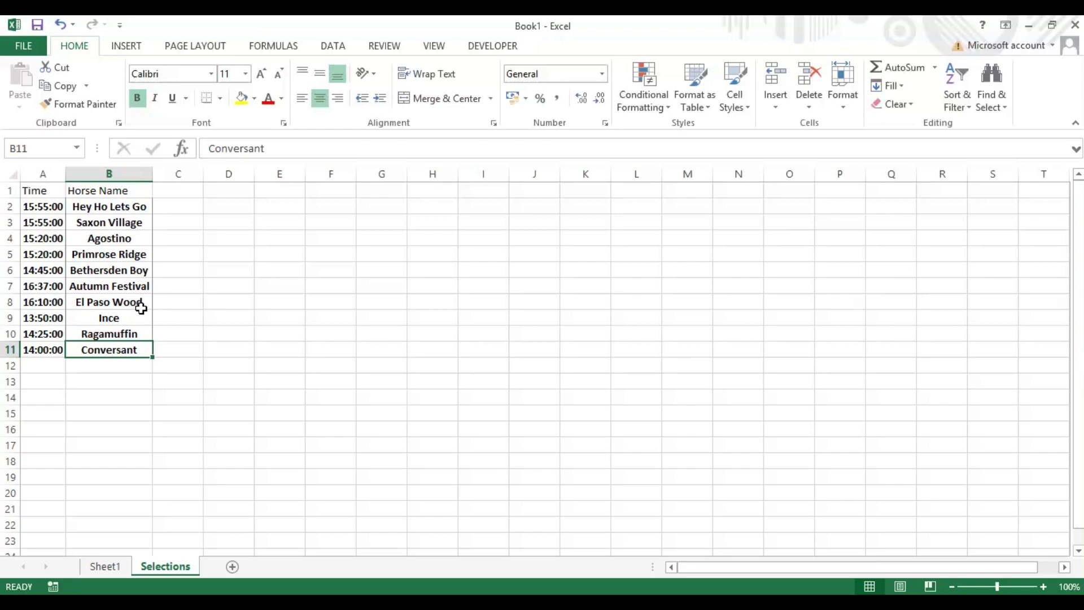
{"action": "left_click", "coordinate": [125, 567]}
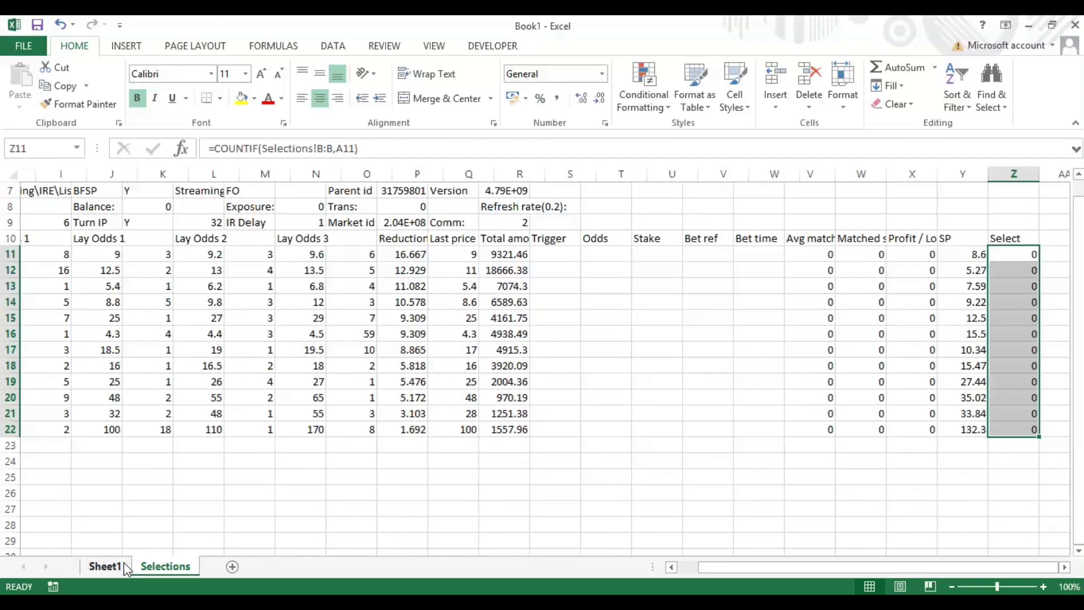
{"action": "left_click_drag", "start_coordinate": [767, 567], "coordinate": [618, 571]}
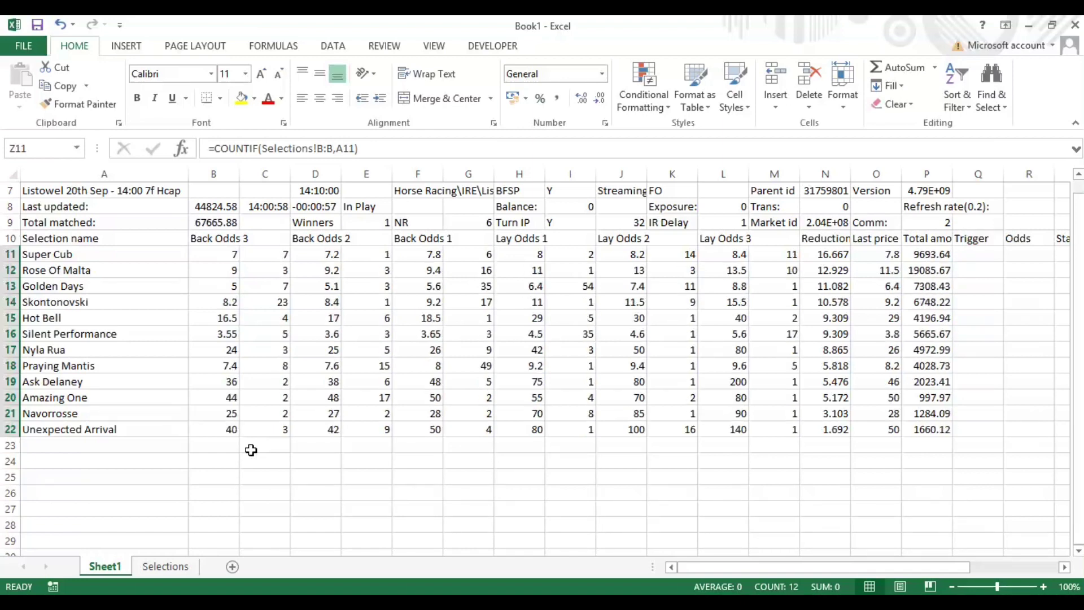
Open the horse name in cell B2 of the Selections sheet for editing.
{"action": "left_click", "coordinate": [176, 568]}
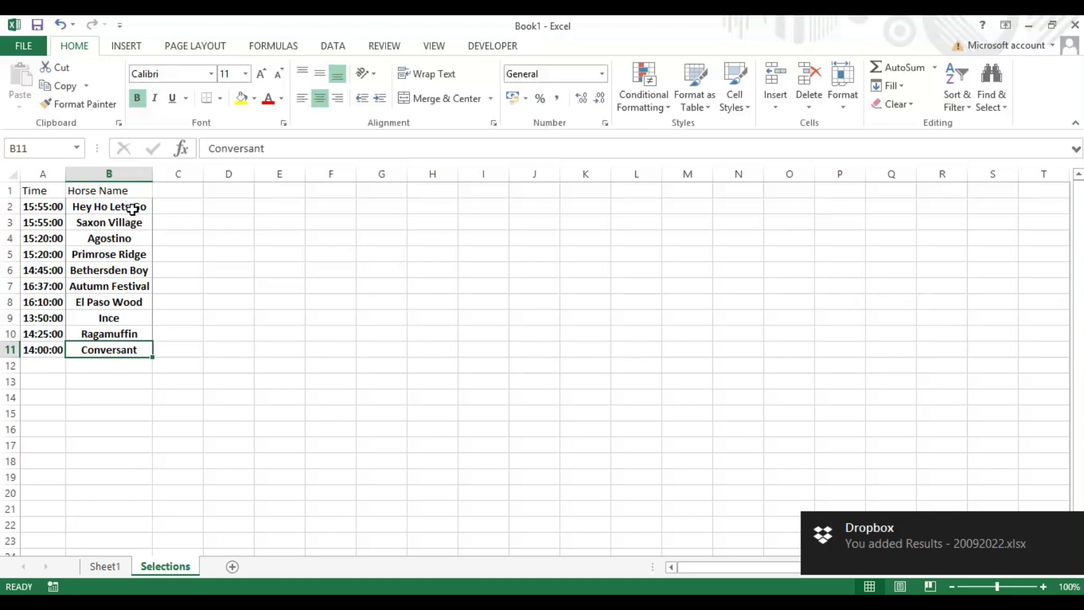
{"action": "left_click", "coordinate": [132, 210]}
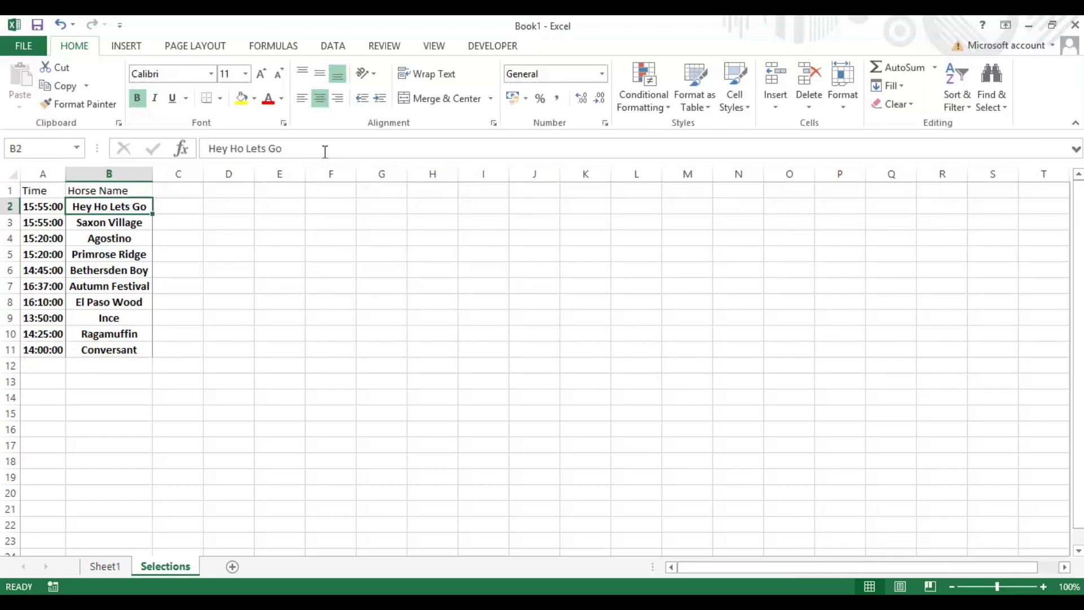
{"action": "left_click", "coordinate": [321, 151]}
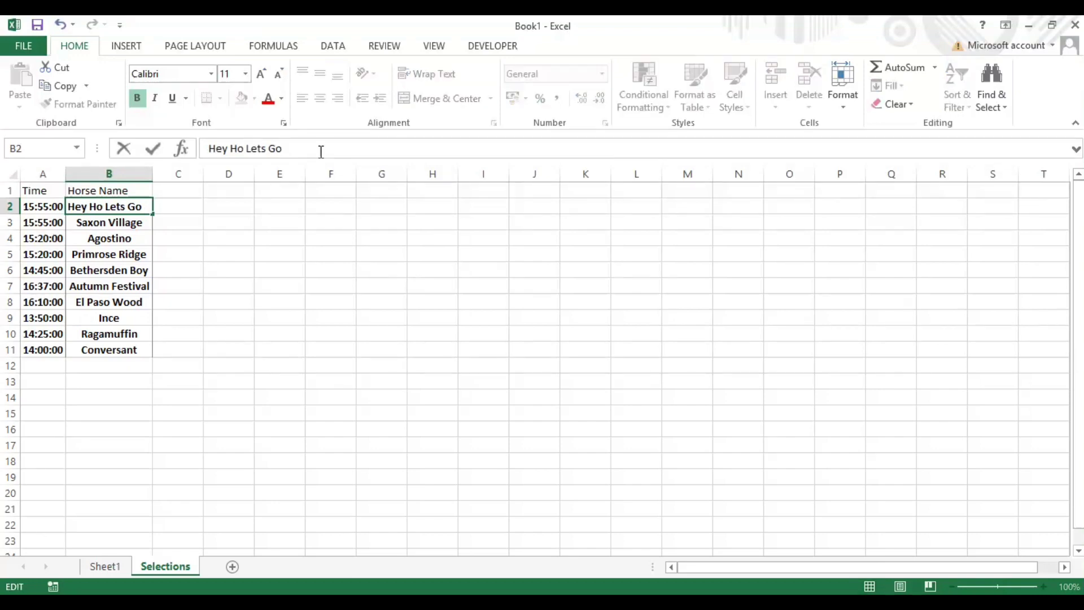
Add the country suffix (GER) to the horse name Ragamuffin in cell B10 of the Selections sheet.
{"action": "left_click", "coordinate": [126, 338]}
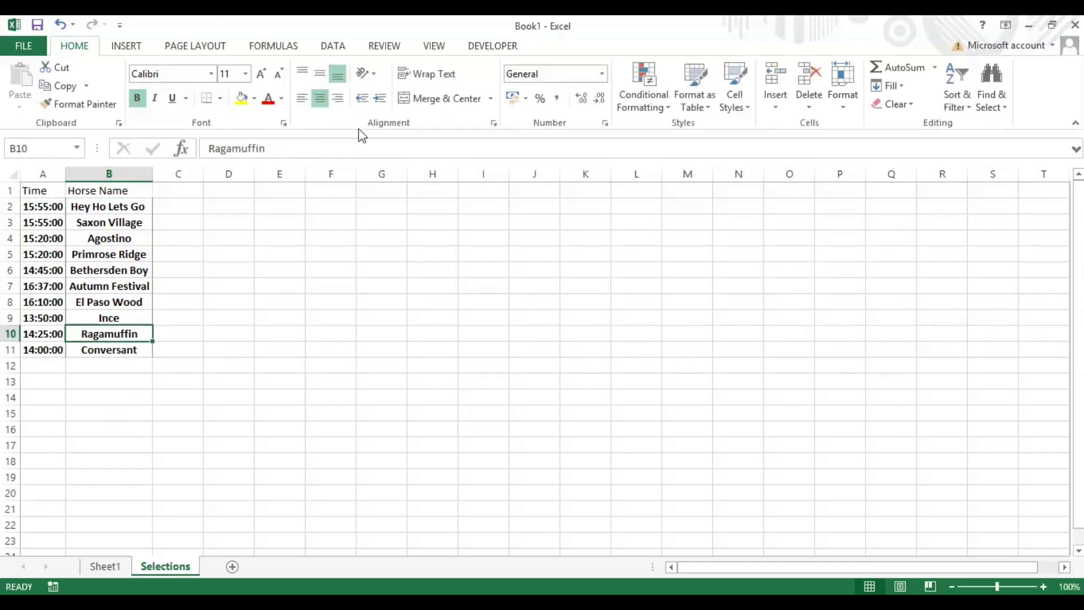
{"action": "left_click", "coordinate": [359, 147]}
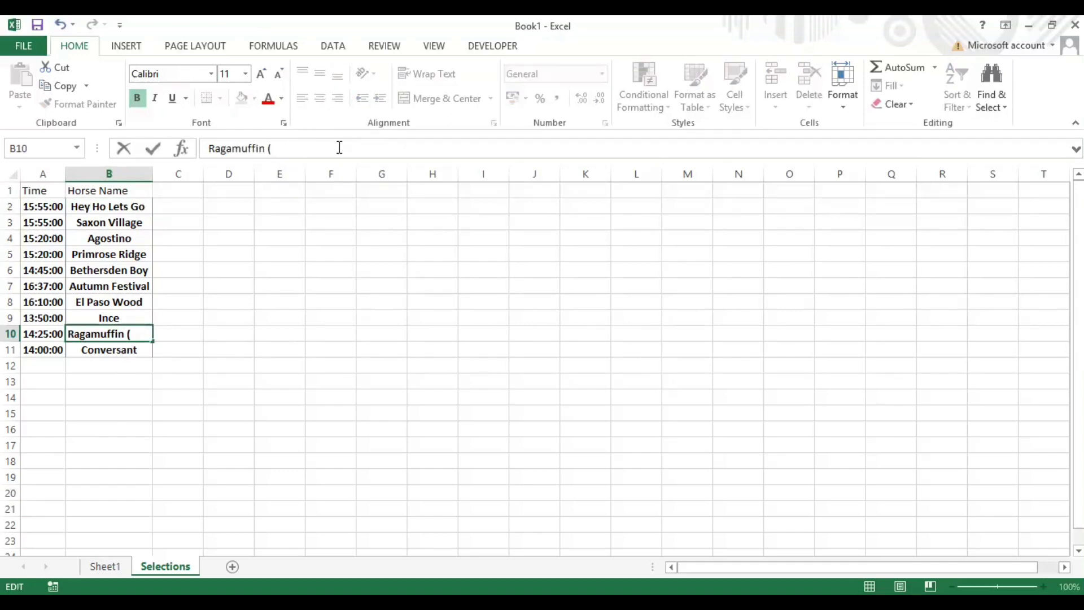
{"action": "type", "text": "(GER)"}
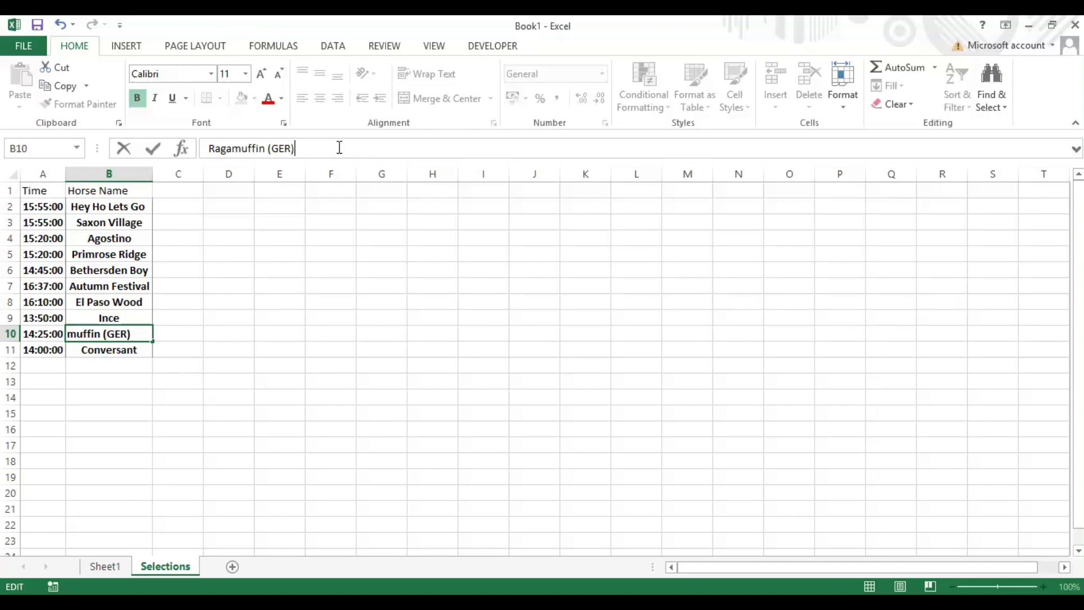
{"action": "key", "text": "Return"}
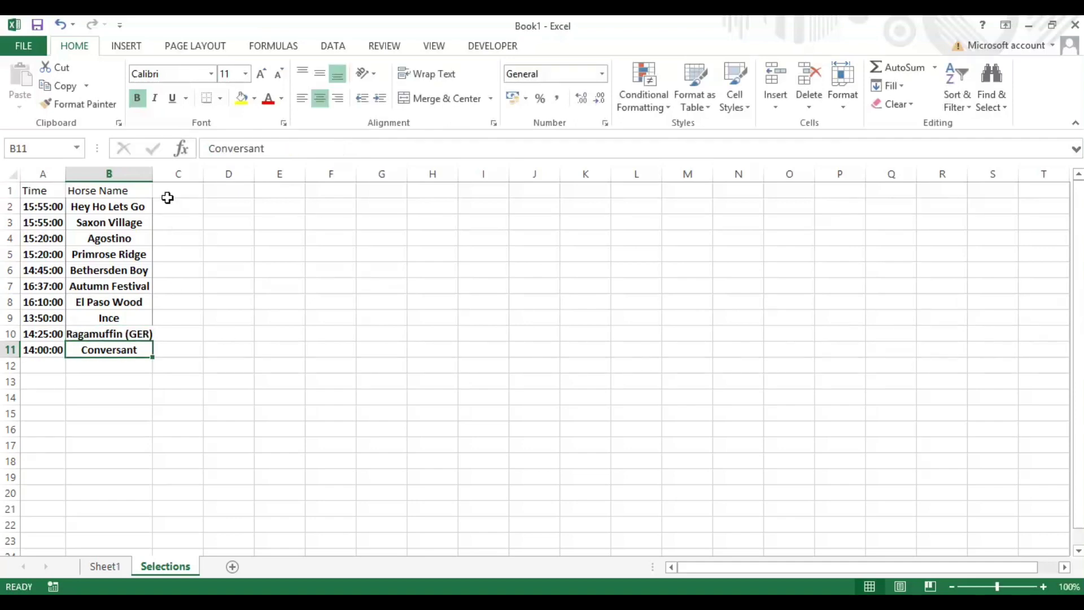
Enter =LEFT(B10,(FIND("(",B10,1)-1)) in C10 of the Selections sheet and widen columns B and C to fit the names.
{"action": "left_click_drag", "start_coordinate": [152, 174], "coordinate": [160, 174]}
{"action": "left_click", "coordinate": [197, 332]}
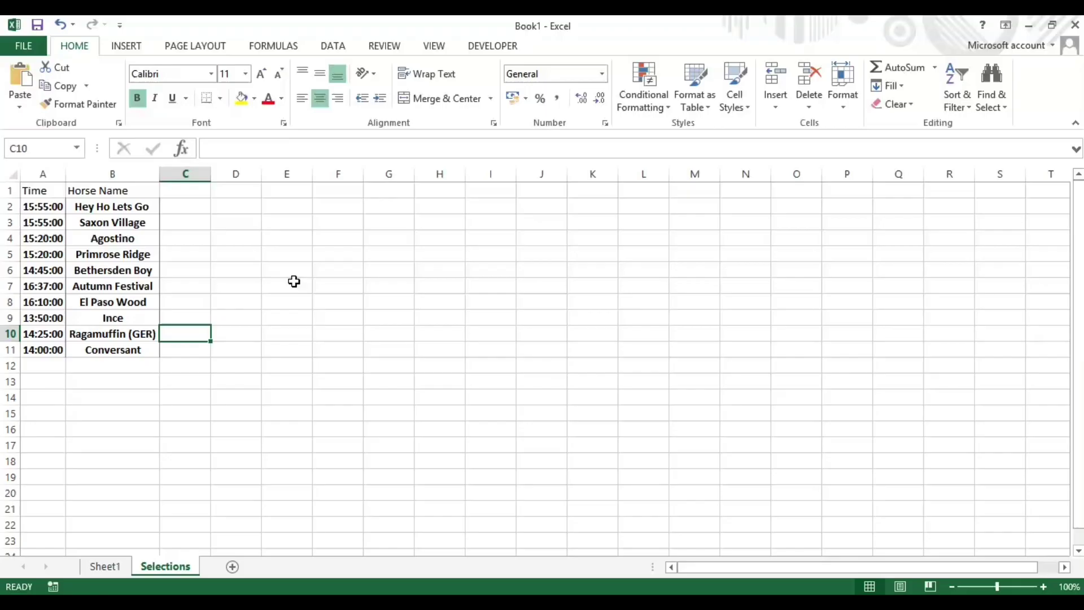
{"action": "key", "text": "ctrl+v"}
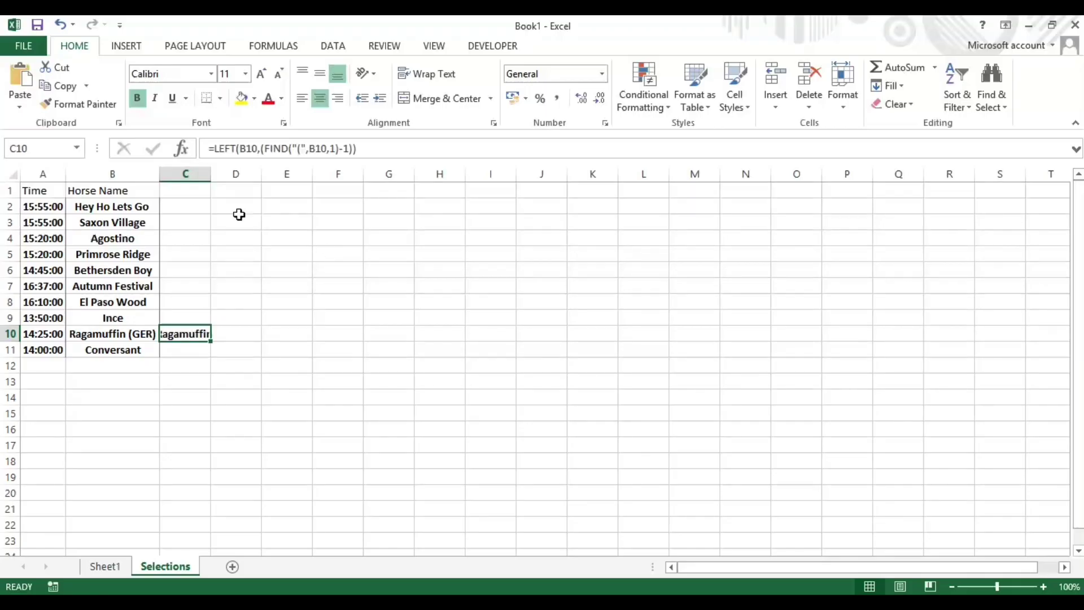
{"action": "left_click_drag", "start_coordinate": [210, 176], "coordinate": [226, 181]}
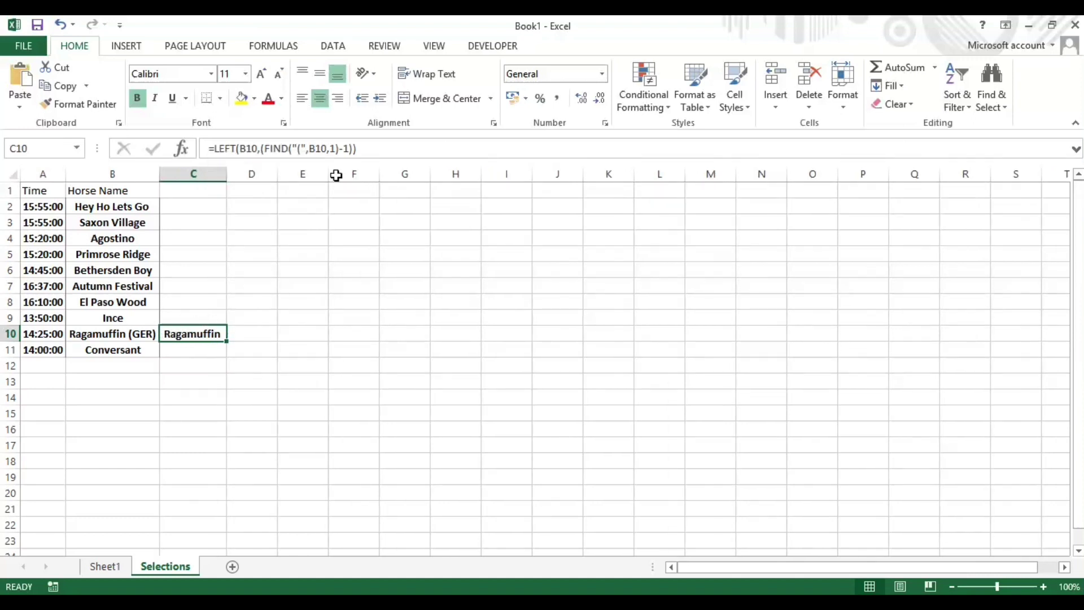
Change the FIND text in C10 to " (" with a leading space and fill the formula up to C2.
{"action": "left_click", "coordinate": [387, 148]}
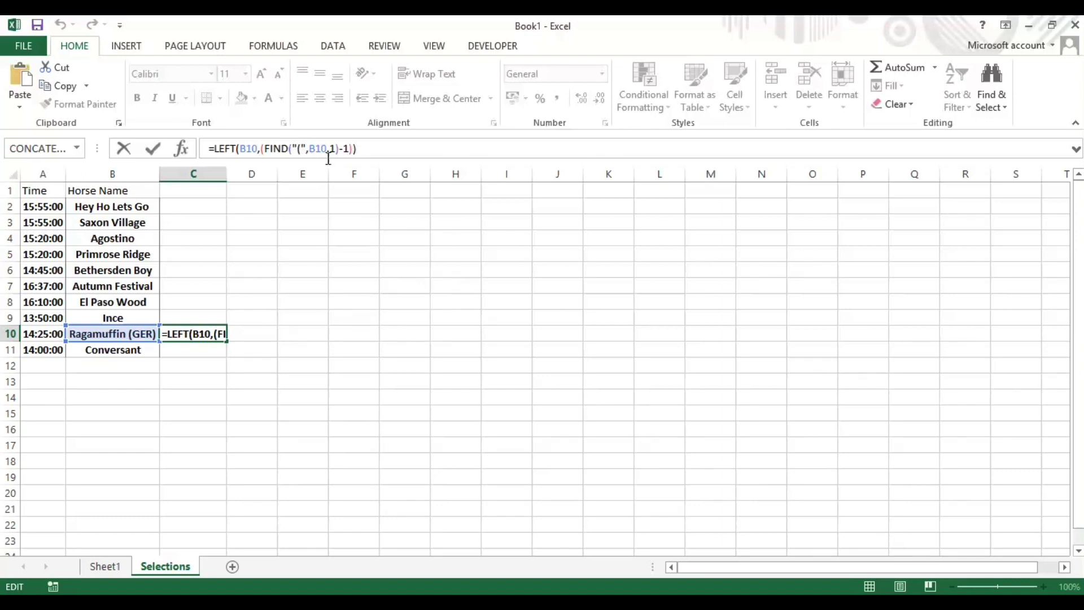
{"action": "left_click", "coordinate": [298, 148]}
{"action": "type", "text": "("}
{"action": "key", "text": "Return"}
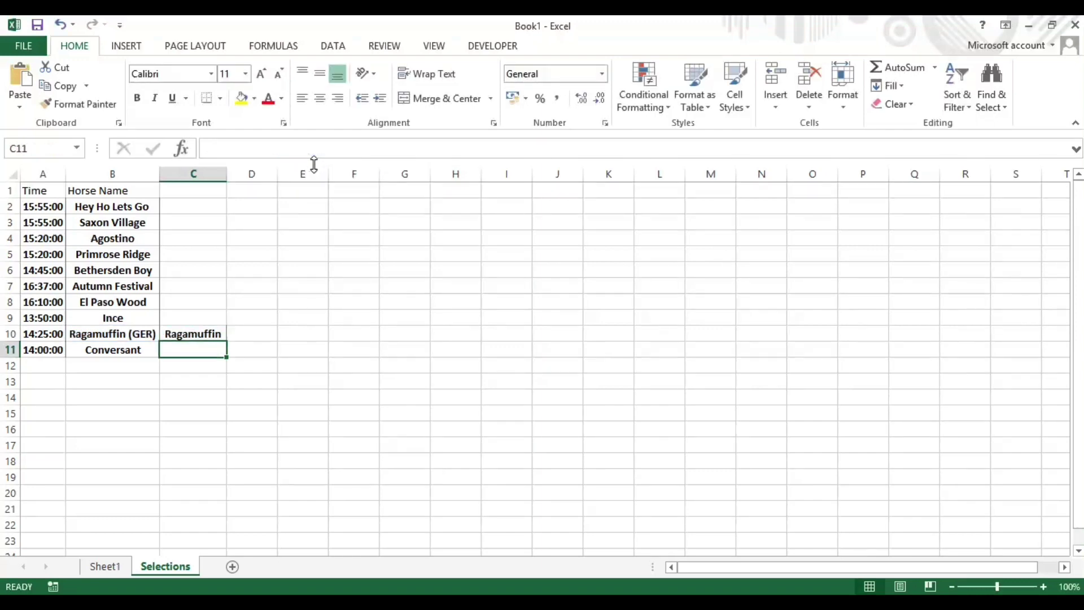
{"action": "left_click", "coordinate": [172, 338]}
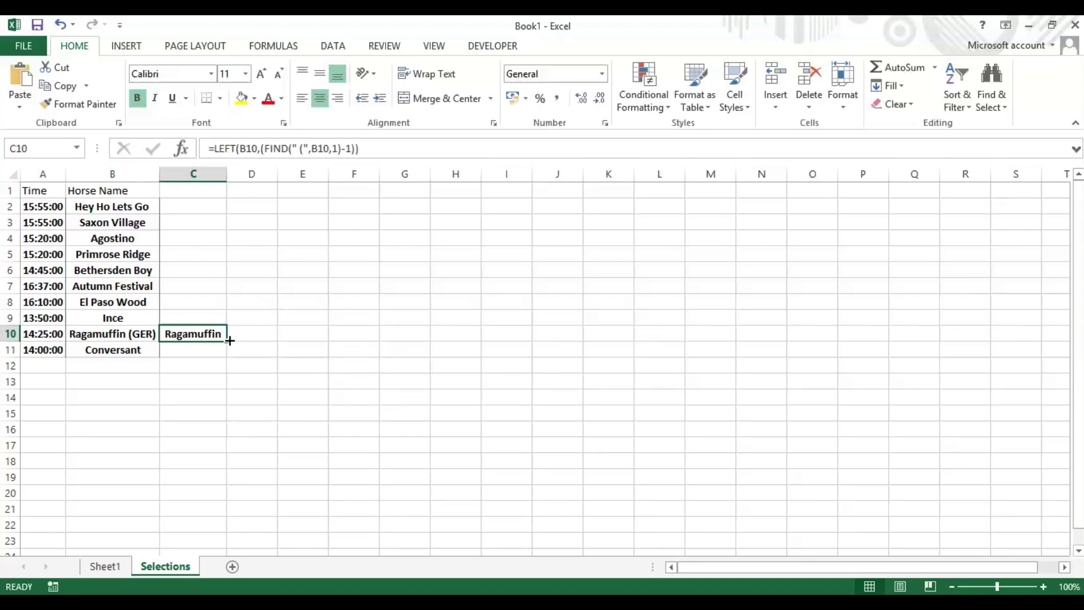
{"action": "left_click_drag", "start_coordinate": [227, 341], "coordinate": [221, 210]}
Wrap the C2 formula in IFERROR with B2 as the fallback: =IFERROR(LEFT(B2,(FIND(" (",B2,1)-1)),B2).
{"action": "left_click", "coordinate": [208, 208]}
{"action": "left_click_drag", "start_coordinate": [399, 148], "coordinate": [168, 148]}
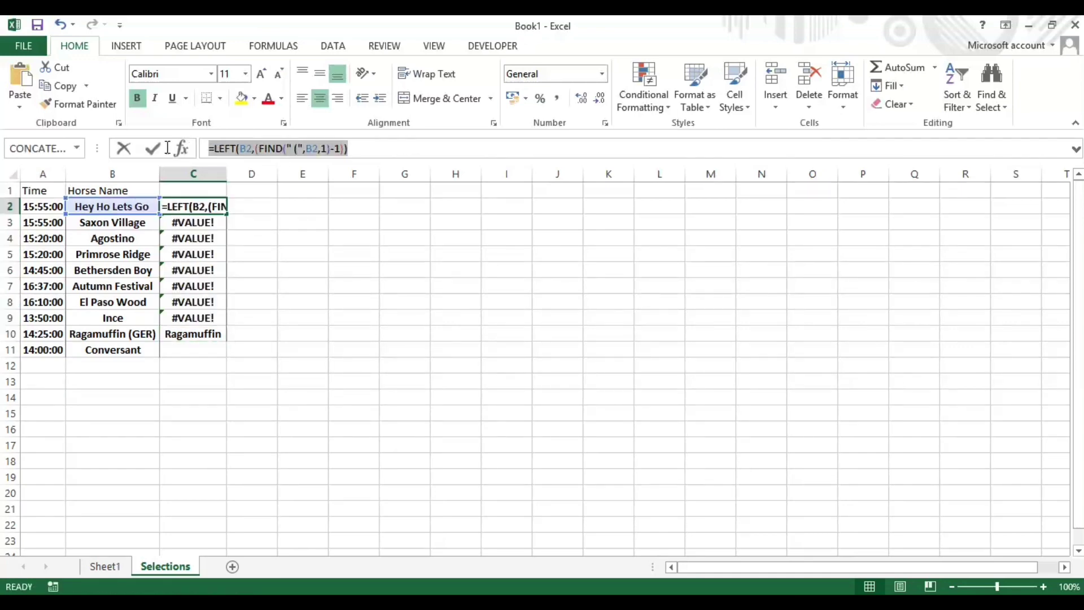
{"action": "key", "text": "BackSpace"}
{"action": "type", "text": "="}
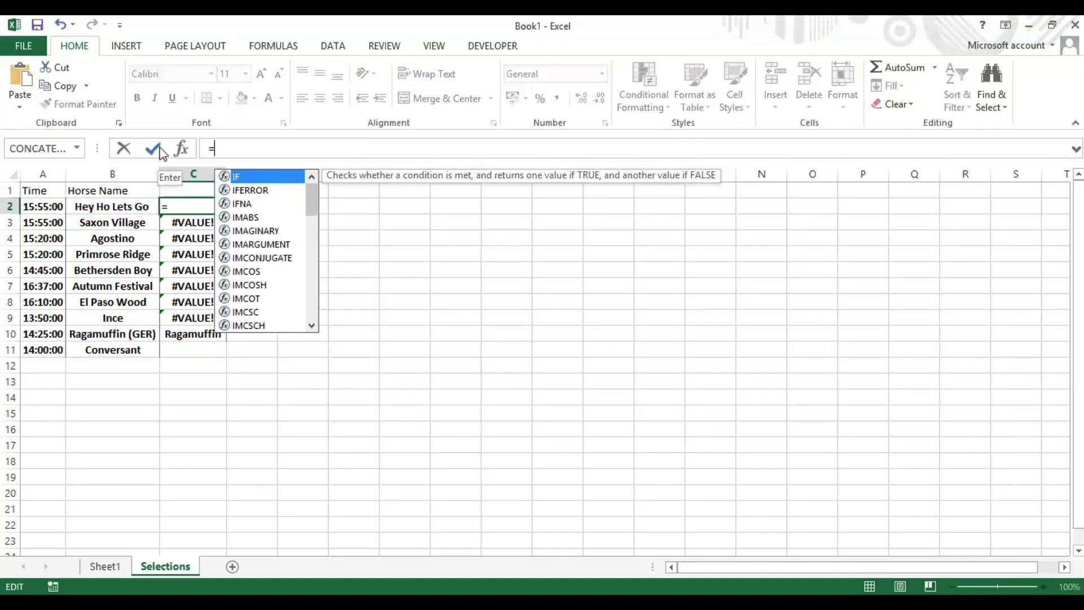
{"action": "type", "text": "iferr9r"}
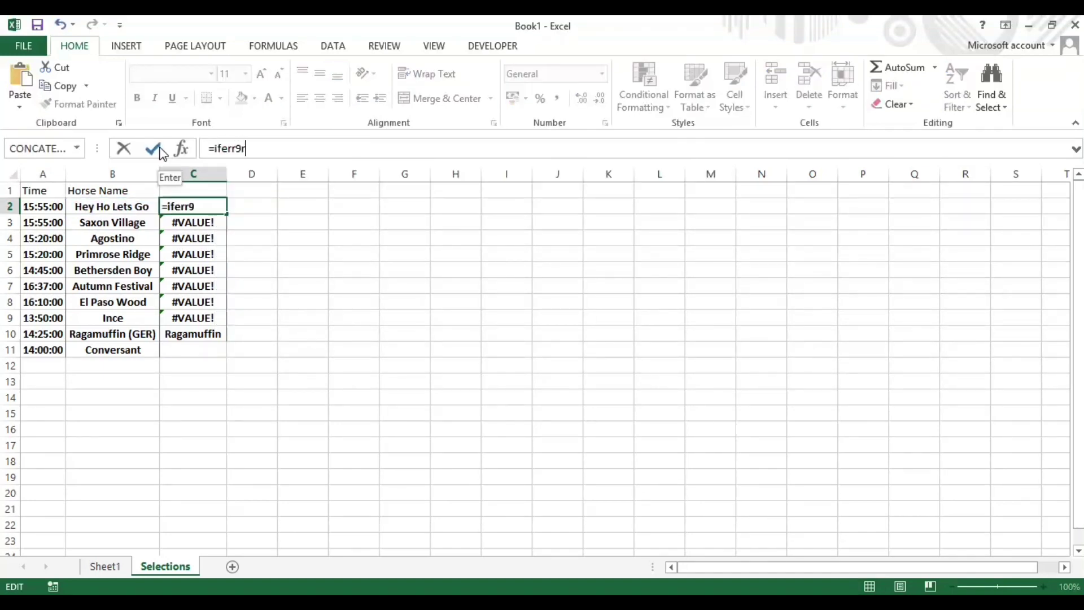
{"action": "key", "text": "BackSpace"}
{"action": "key", "text": "BackSpace"}
{"action": "type", "text": "or("}
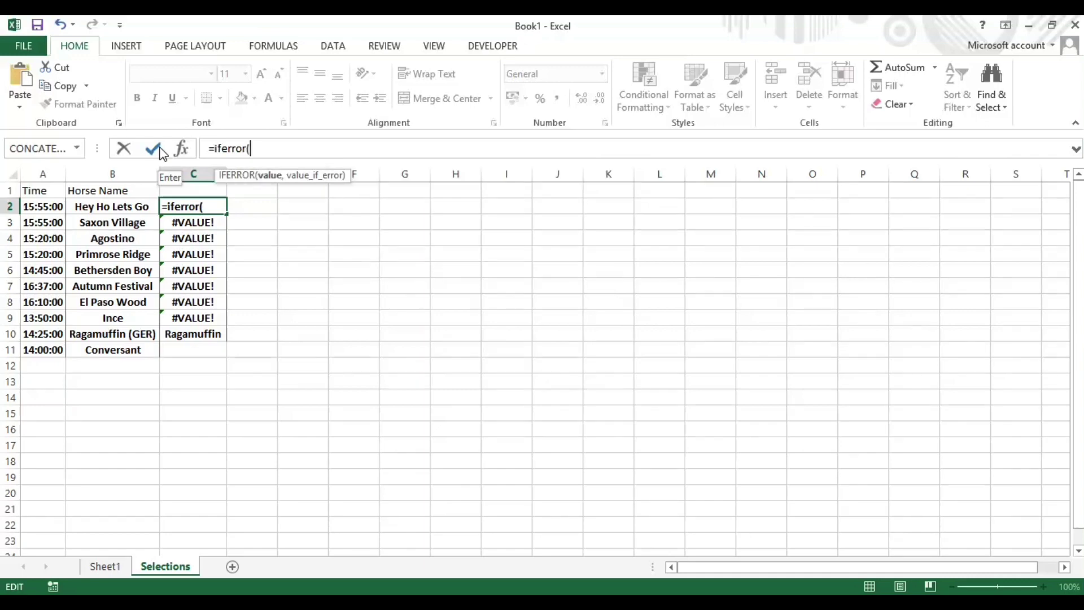
{"action": "left_click", "coordinate": [179, 148]}
{"action": "key", "text": "ctrl+v"}
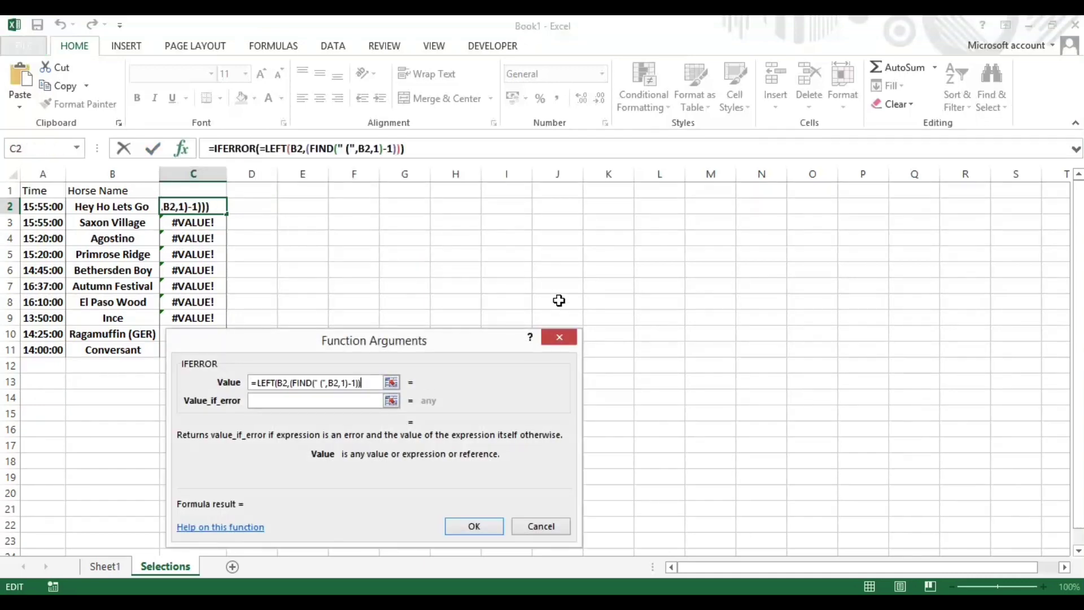
{"action": "key", "text": "Delete"}
{"action": "key", "text": "Tab"}
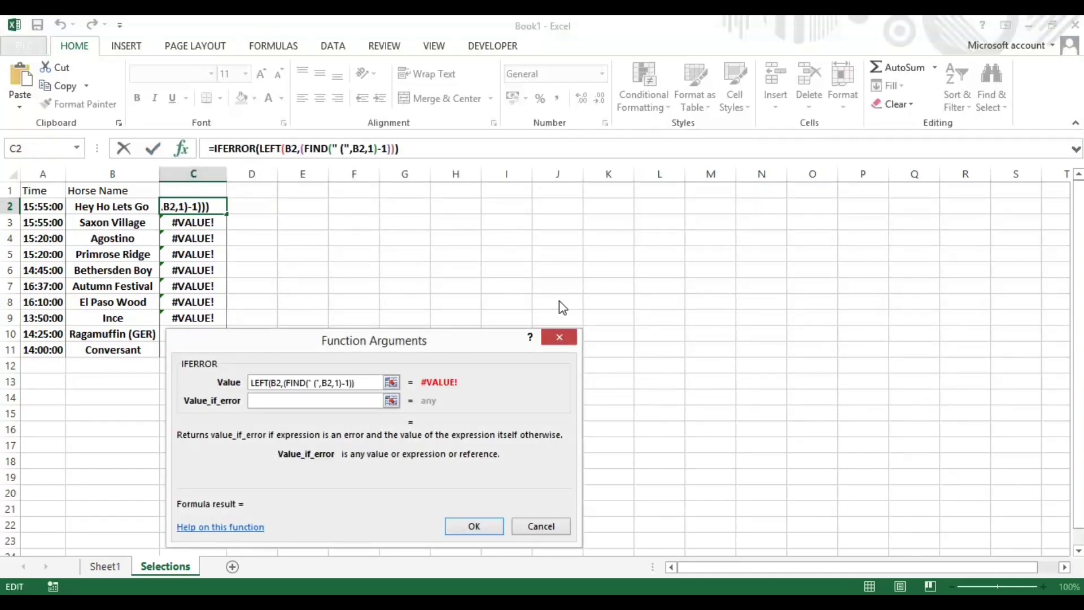
{"action": "left_click", "coordinate": [140, 210]}
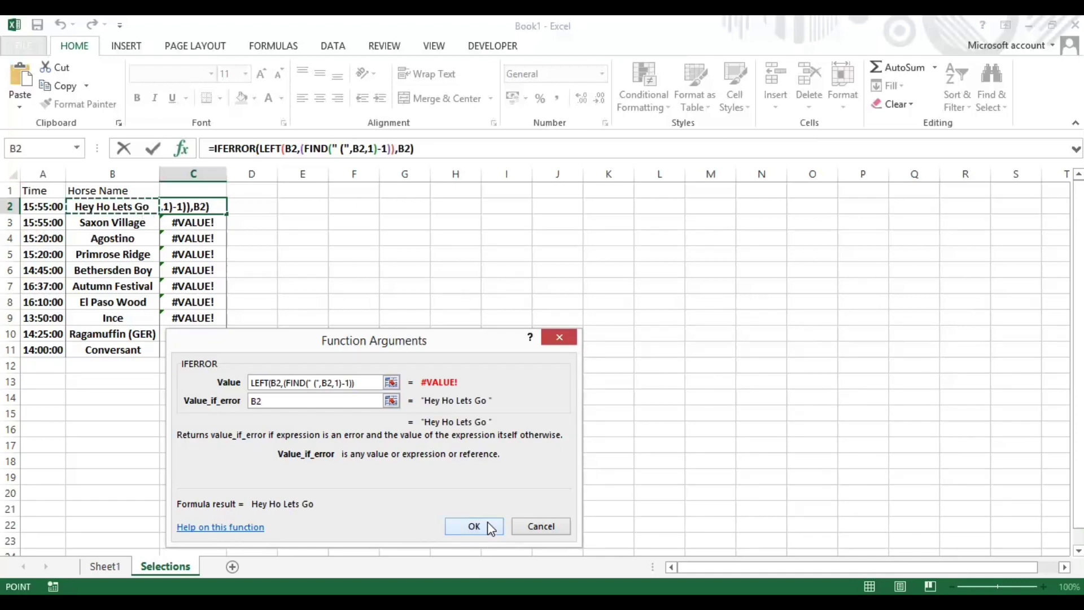
{"action": "left_click", "coordinate": [486, 526]}
Fill the IFERROR formula from C2 down to C11 and fit column C to its contents.
{"action": "double_click", "coordinate": [226, 214]}
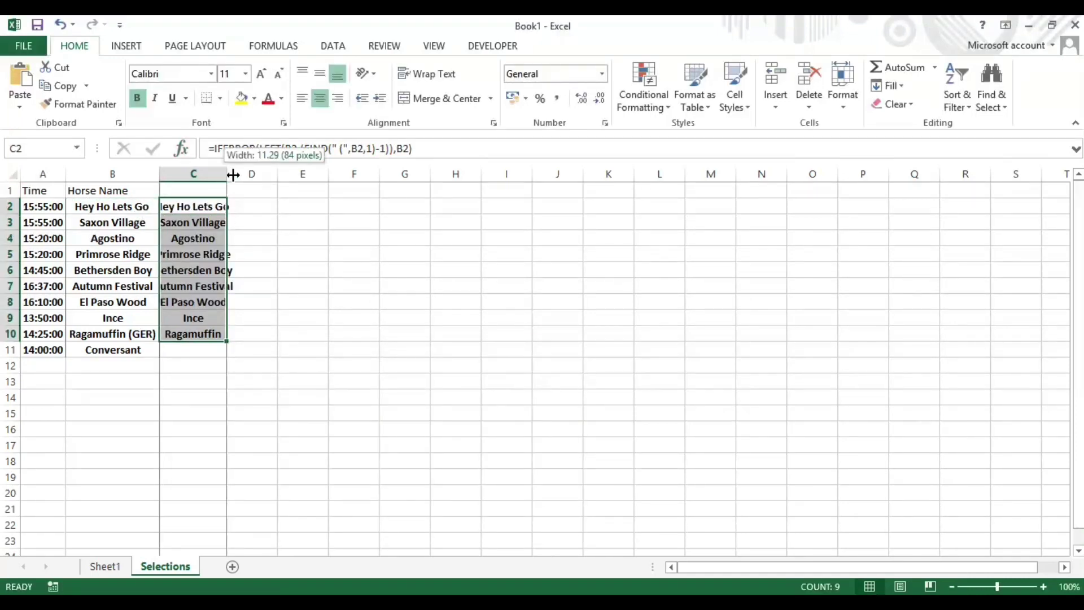
{"action": "double_click", "coordinate": [227, 174]}
{"action": "left_click", "coordinate": [229, 334]}
{"action": "left_click_drag", "start_coordinate": [239, 341], "coordinate": [240, 356]}
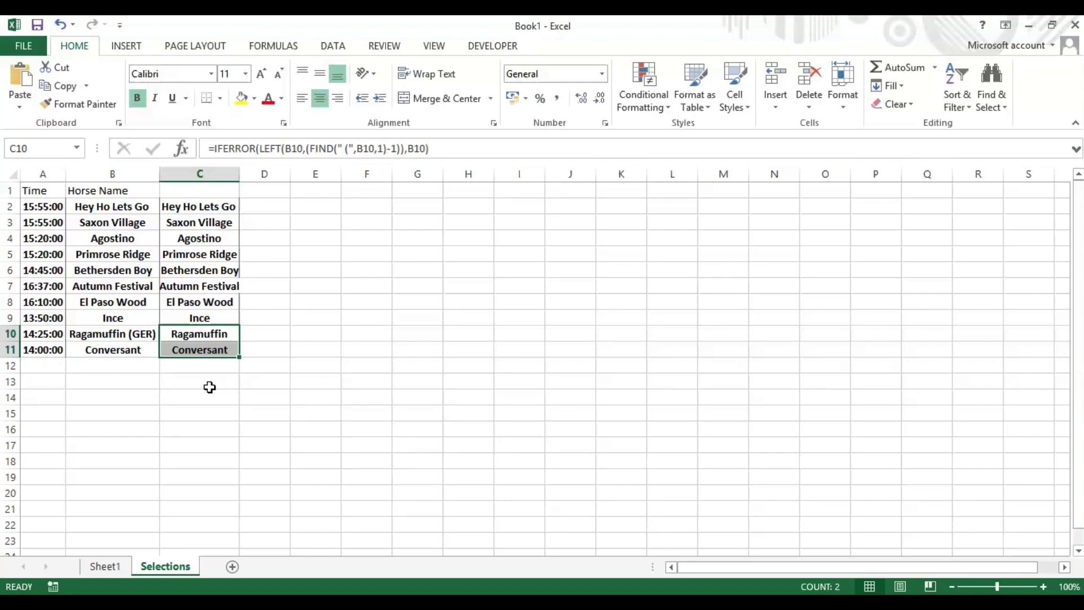
Wrap the C2 formula in TRIM, giving =TRIM(IFERROR(LEFT(B2,(FIND(" (",B2,1)-1)),B2)).
{"action": "left_click", "coordinate": [210, 208]}
{"action": "left_click_drag", "start_coordinate": [466, 151], "coordinate": [206, 150]}
{"action": "key", "text": "ctrl+c"}
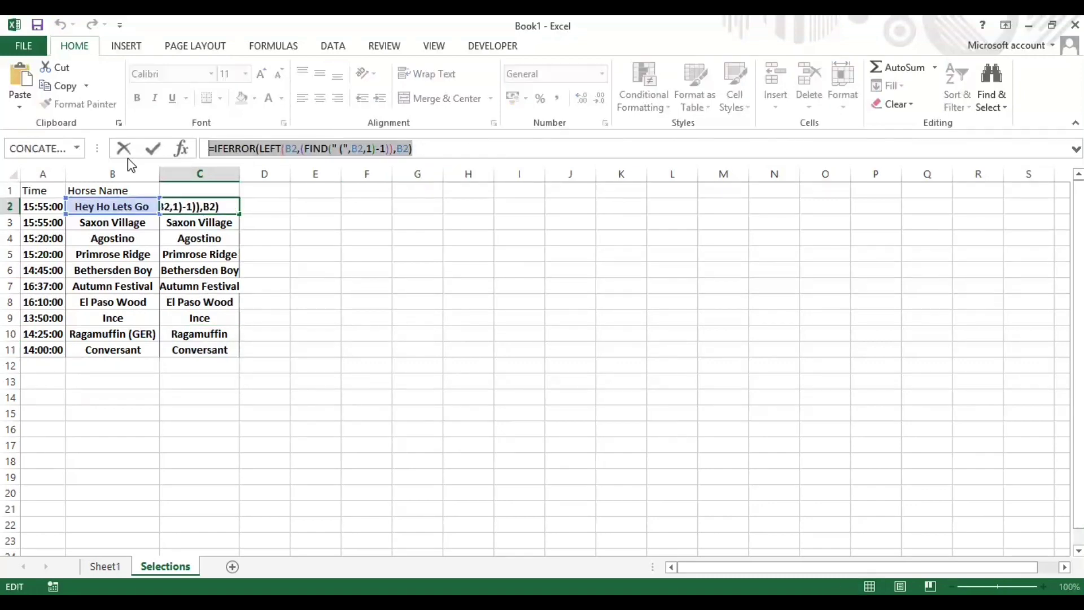
{"action": "key", "text": "Delete"}
{"action": "type", "text": "=trim("}
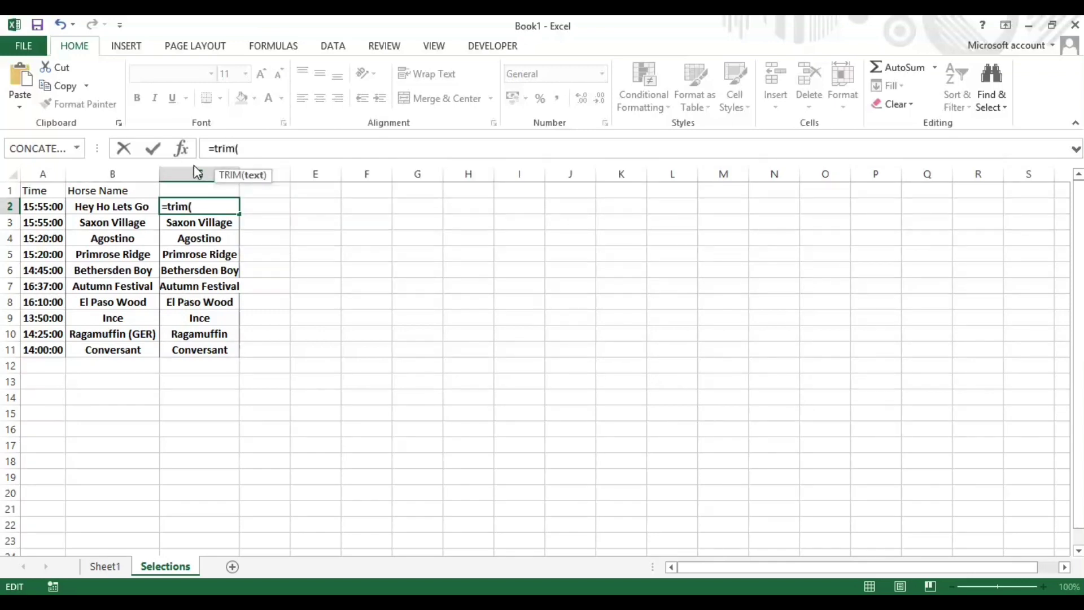
{"action": "left_click", "coordinate": [181, 148]}
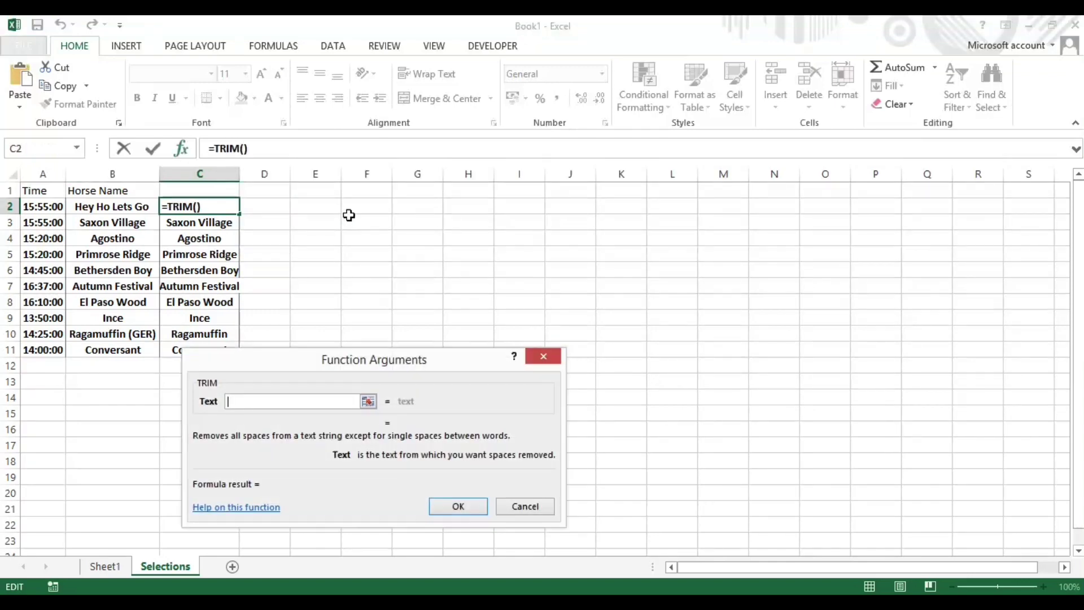
{"action": "key", "text": "ctrl+v"}
{"action": "key", "text": "Home"}
{"action": "key", "text": "Delete"}
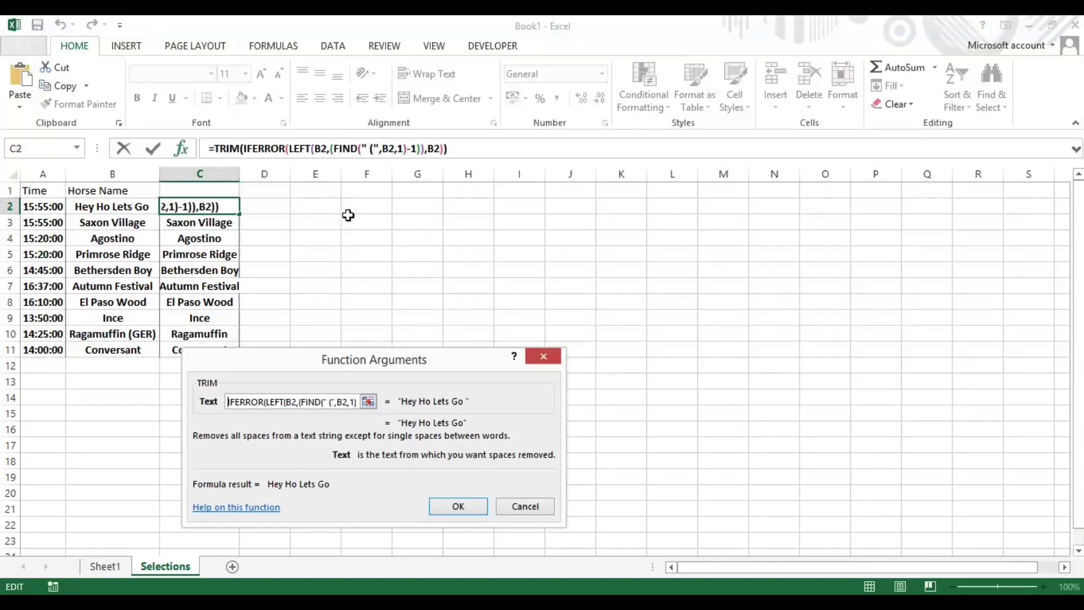
{"action": "key", "text": "Return"}
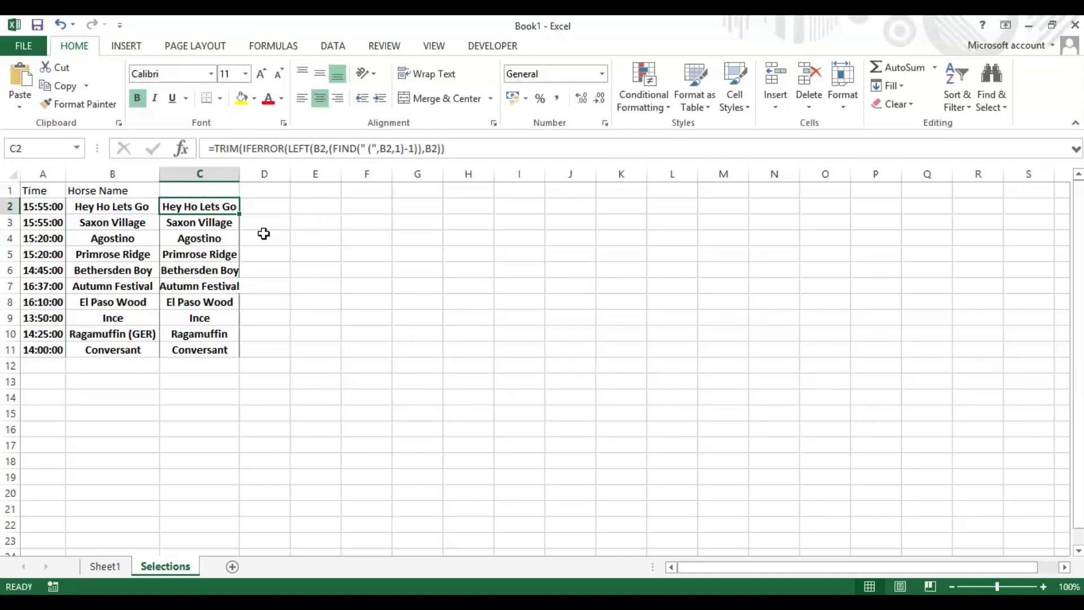
Fill the TRIM formula from C2 down to C11 and widen column C slightly.
{"action": "double_click", "coordinate": [240, 214]}
{"action": "left_click_drag", "start_coordinate": [239, 173], "coordinate": [256, 171]}
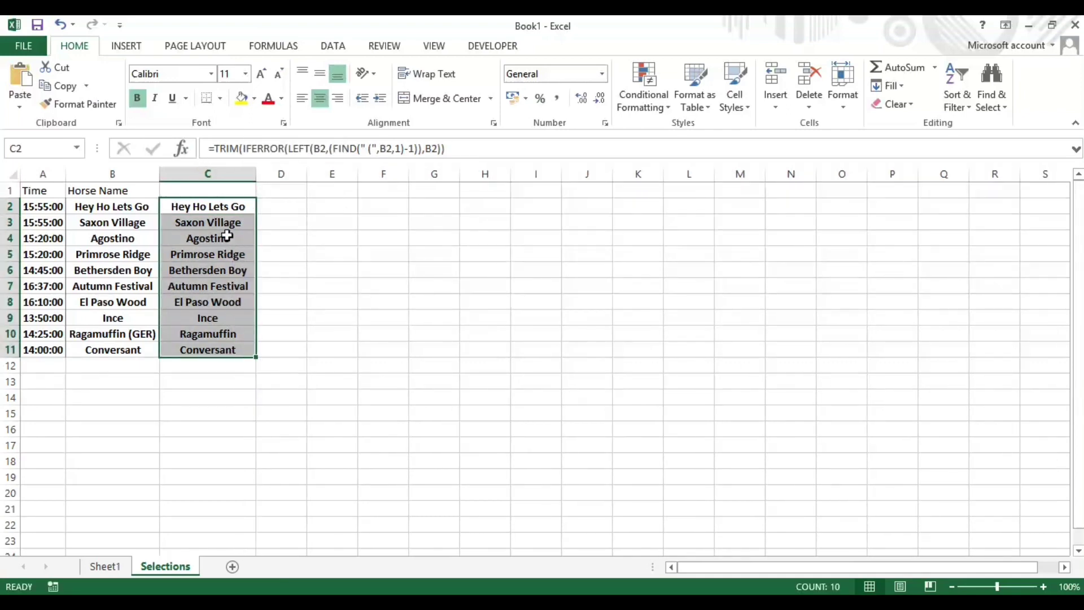
{"action": "left_click", "coordinate": [225, 208]}
Change the COUNTIF range in Z11 of Sheet1 to column C of the Selections sheet, giving =COUNTIF(Selections!C:C,A11).
{"action": "left_click", "coordinate": [105, 567]}
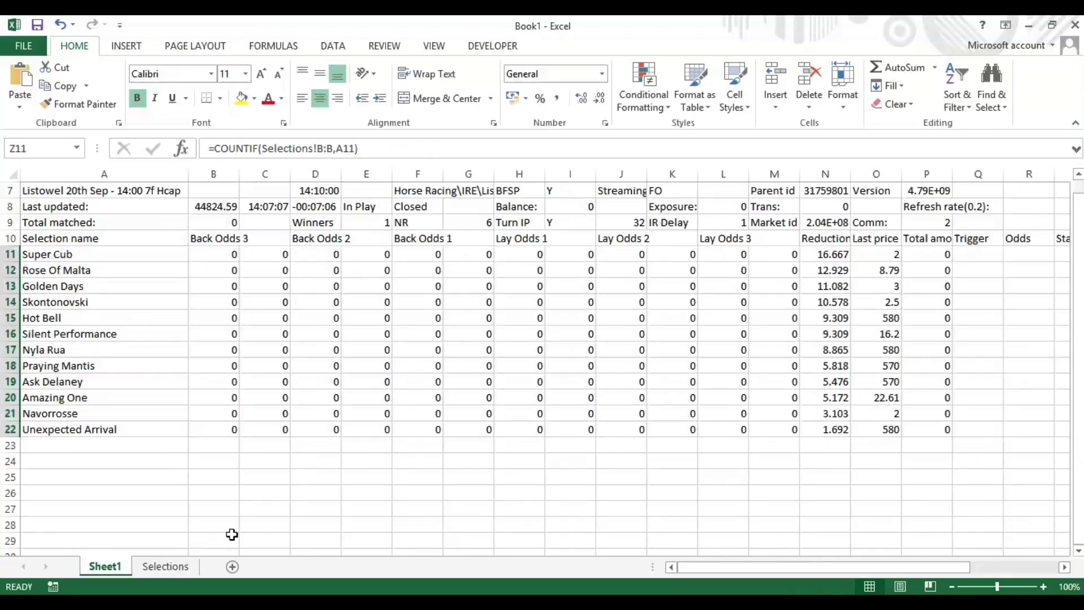
{"action": "left_click_drag", "start_coordinate": [787, 569], "coordinate": [879, 569]}
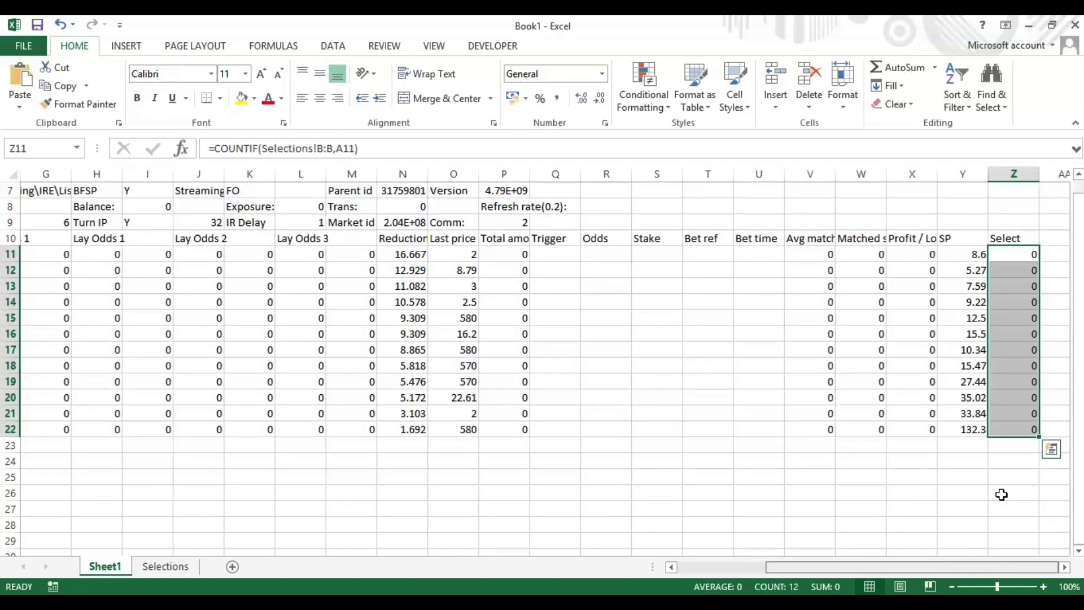
{"action": "left_click", "coordinate": [1006, 253]}
{"action": "left_click", "coordinate": [255, 148]}
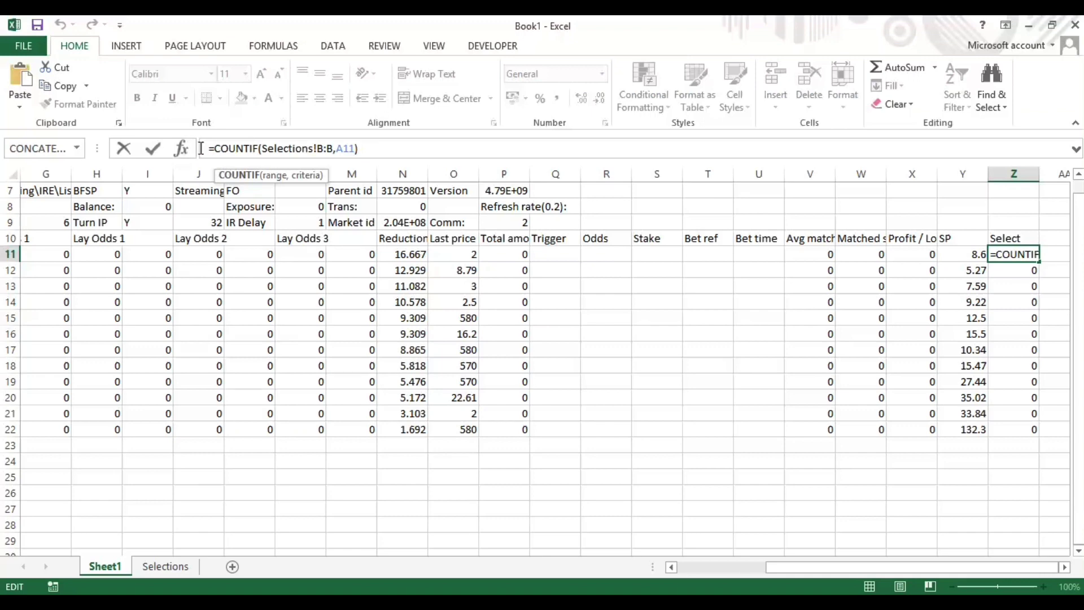
{"action": "left_click", "coordinate": [181, 148]}
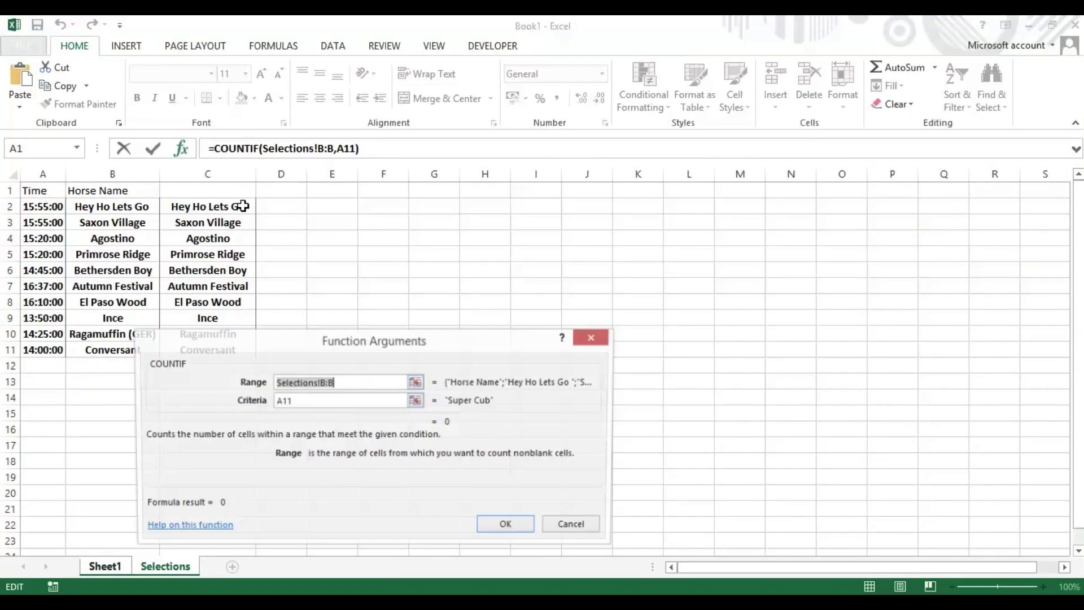
{"action": "left_click", "coordinate": [219, 170]}
{"action": "left_click", "coordinate": [513, 533]}
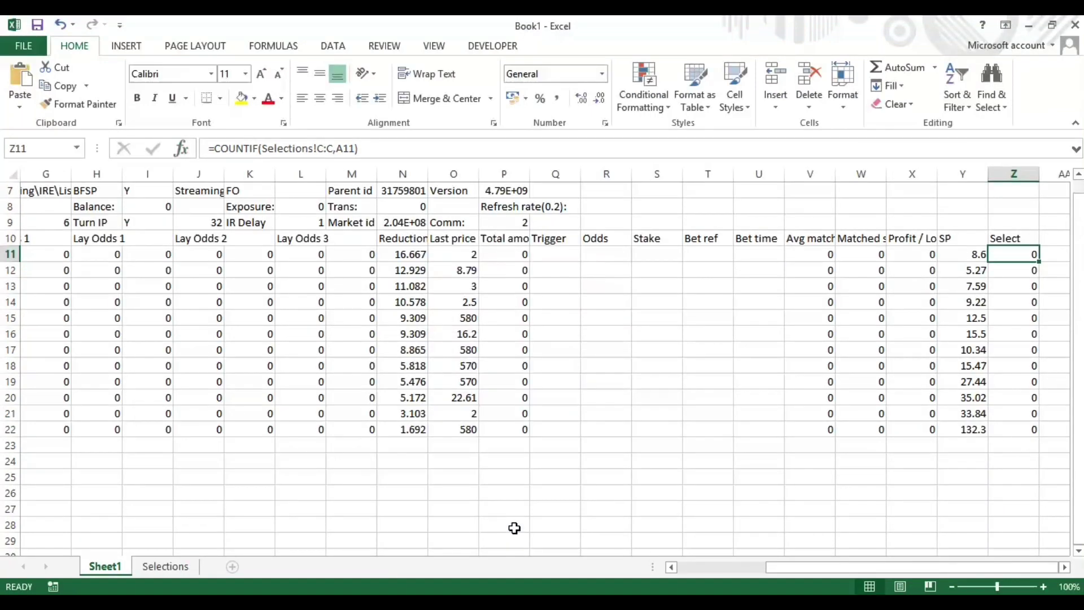
Fill the Z11 COUNTIF formula down the Select column, past the last runner row to beyond row 29.
{"action": "double_click", "coordinate": [1040, 261]}
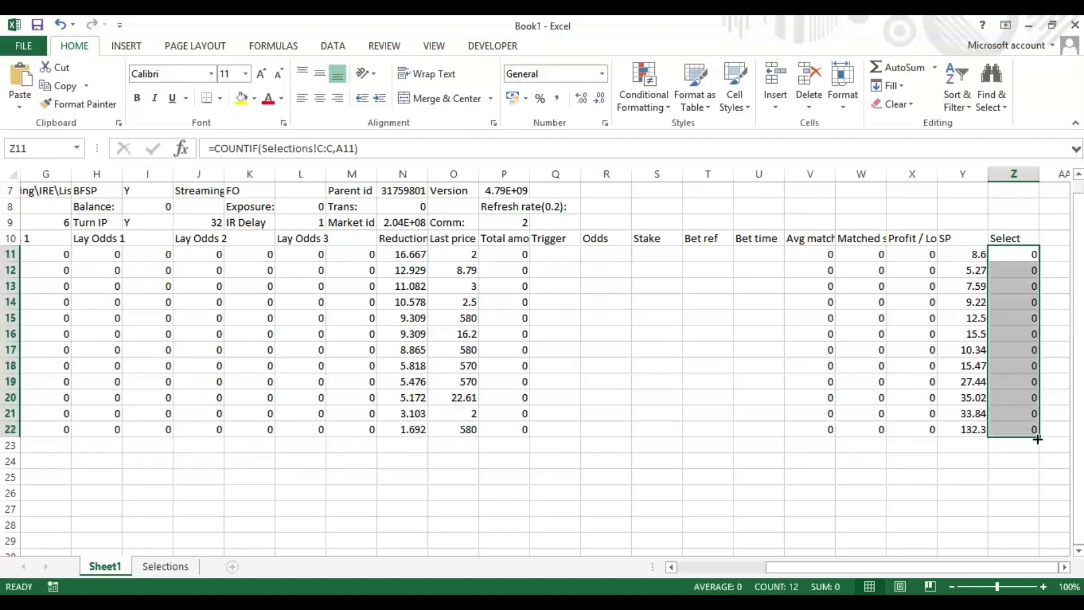
{"action": "left_click_drag", "start_coordinate": [1040, 438], "coordinate": [1078, 296]}
{"action": "left_click", "coordinate": [1033, 299]}
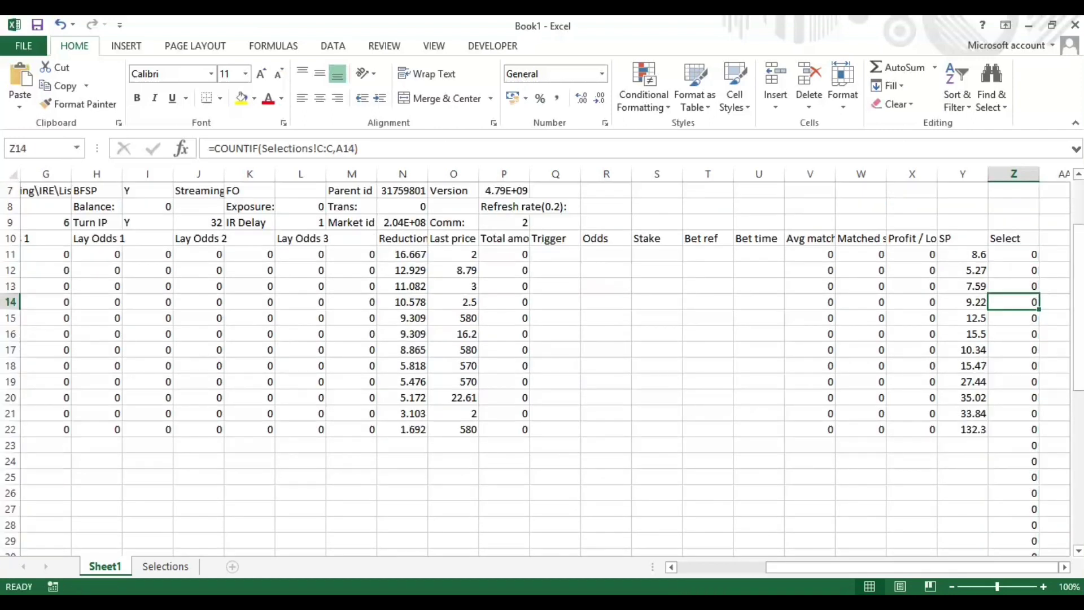
Load the 14:25 Warwick market in Betting Assistant, return to Book1 and check the Select values for its runners on Sheet1.
{"action": "left_click_drag", "start_coordinate": [852, 563], "coordinate": [692, 564]}
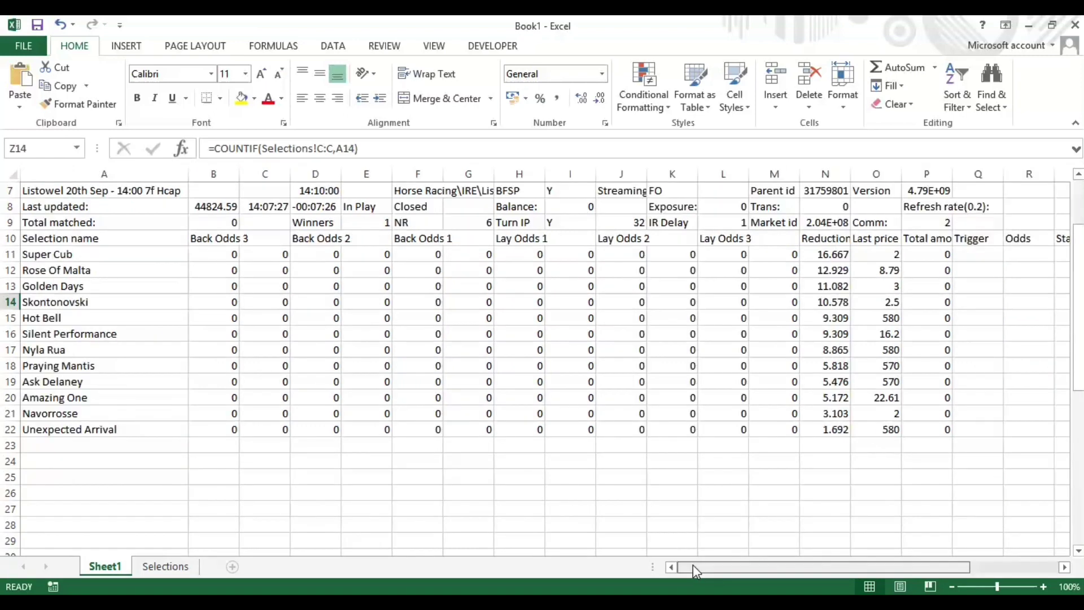
{"action": "left_click", "coordinate": [162, 566]}
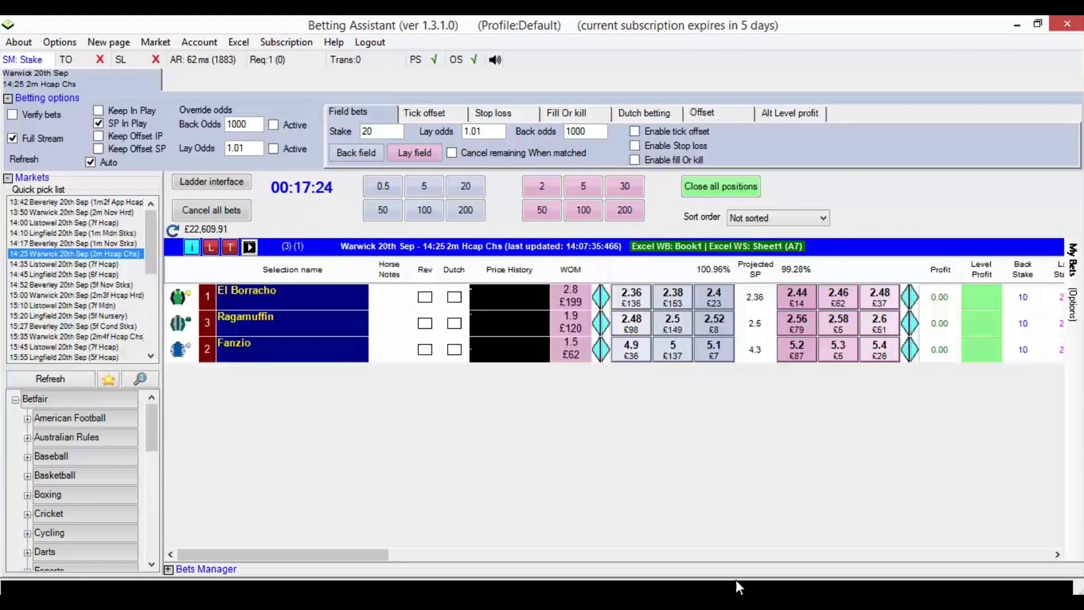
{"action": "mouse_move", "coordinate": [734, 591]}
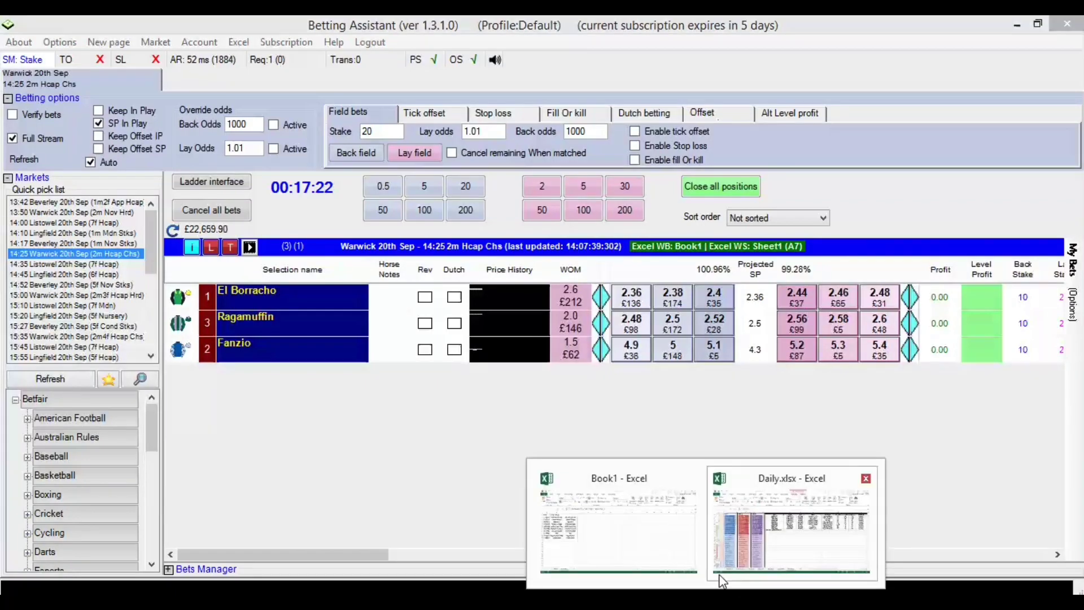
{"action": "left_click", "coordinate": [587, 563]}
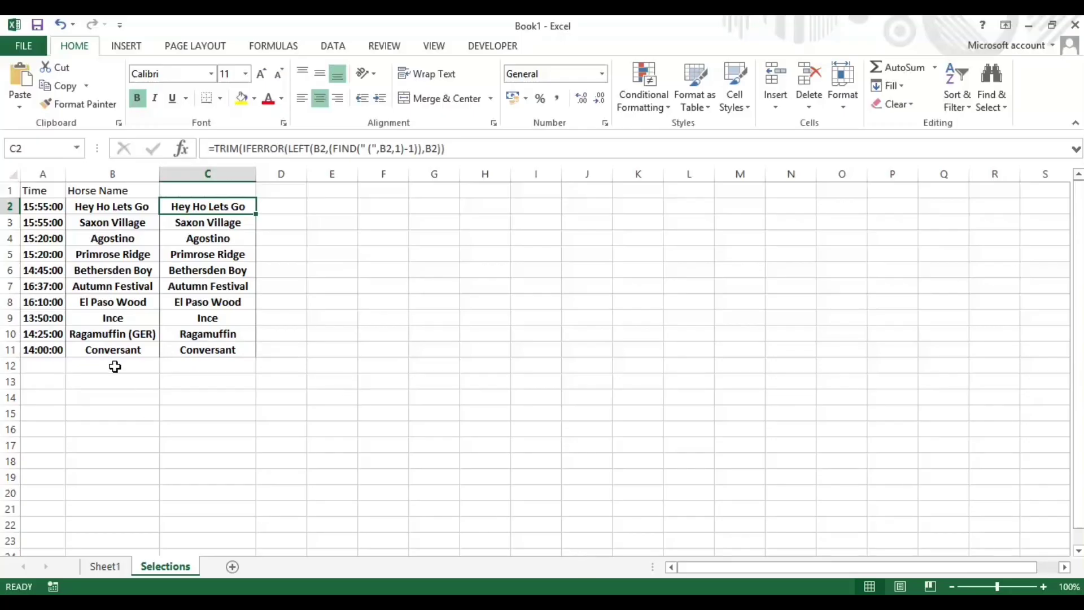
{"action": "left_click", "coordinate": [110, 567]}
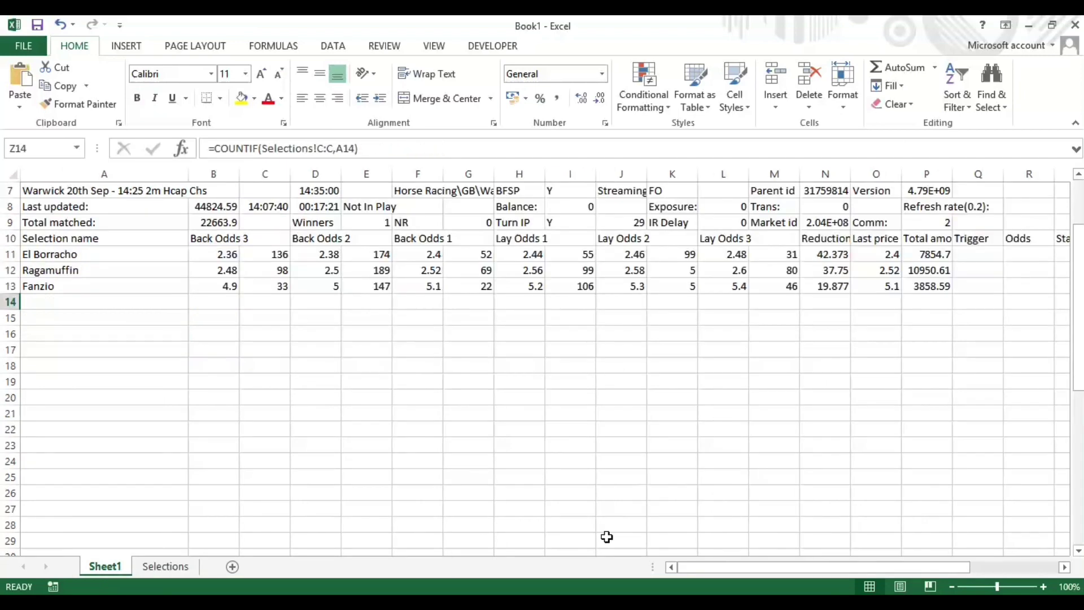
{"action": "left_click_drag", "start_coordinate": [875, 571], "coordinate": [963, 571]}
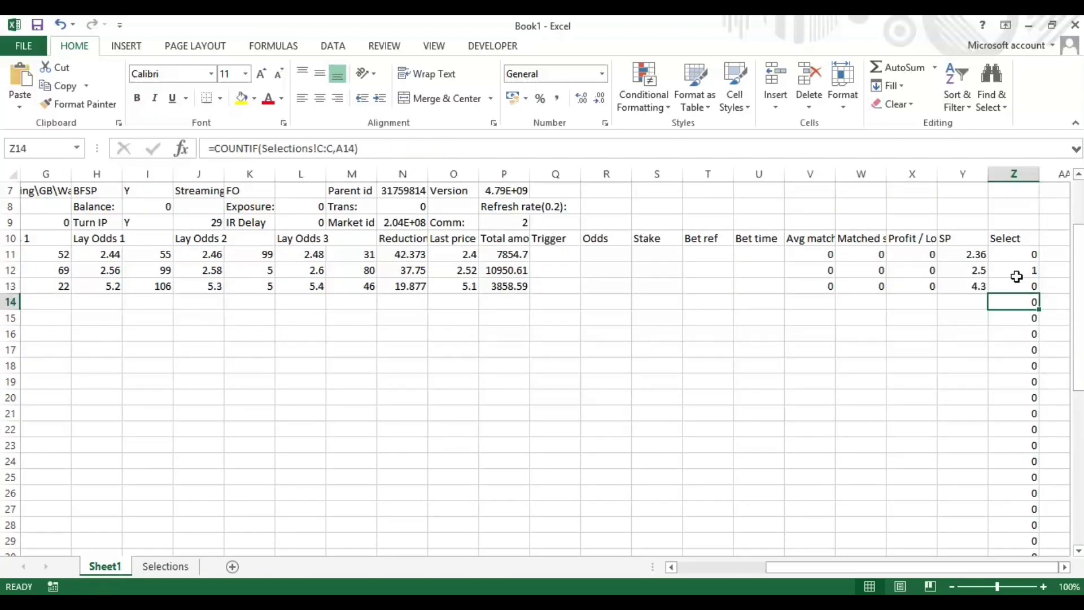
{"action": "left_click", "coordinate": [1014, 271]}
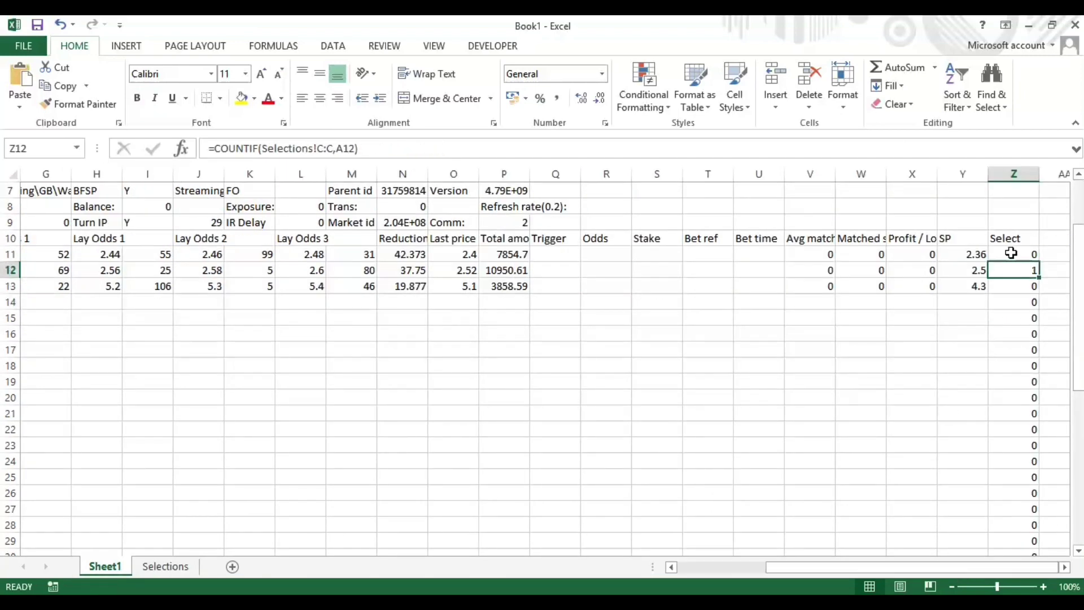
Examine the Trigger cell Q12 and the Select formula in Z12 against the runner name in row 12 of Sheet1.
{"action": "left_click", "coordinate": [560, 272]}
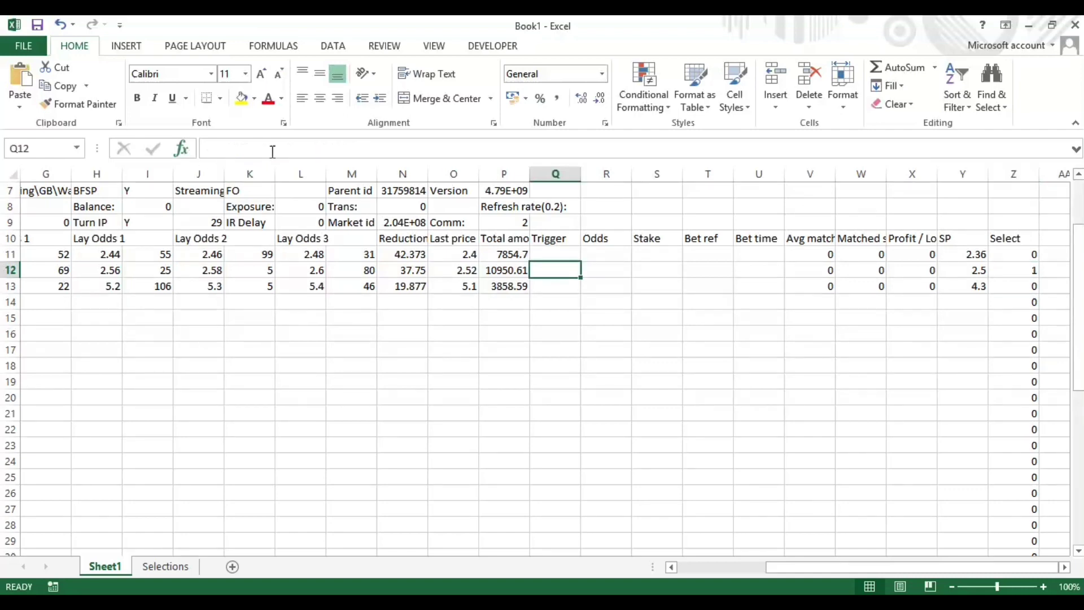
{"action": "left_click", "coordinate": [1014, 271]}
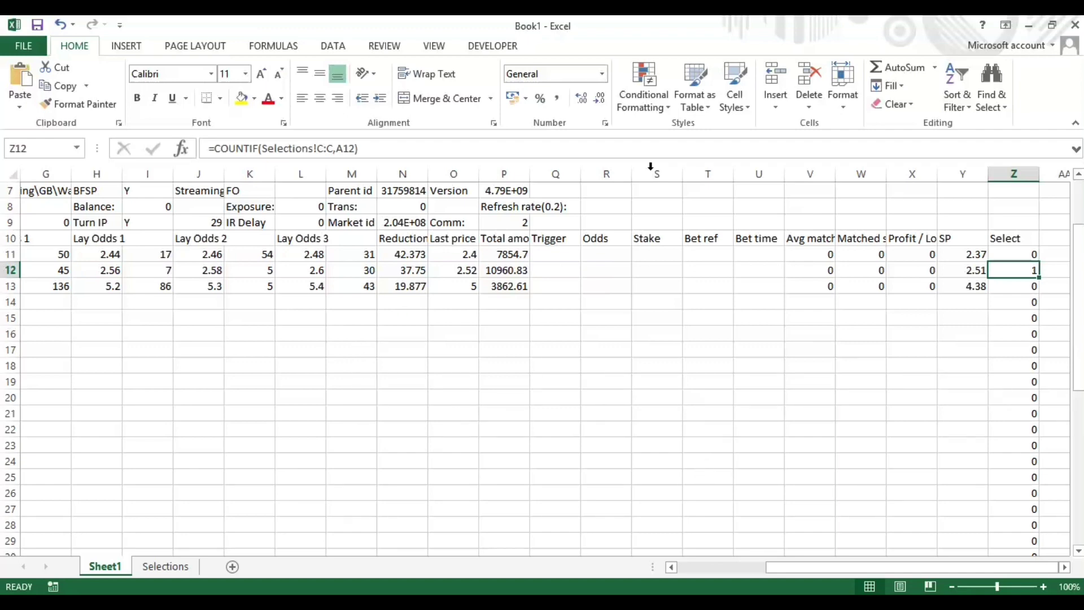
{"action": "left_click_drag", "start_coordinate": [883, 567], "coordinate": [617, 568]}
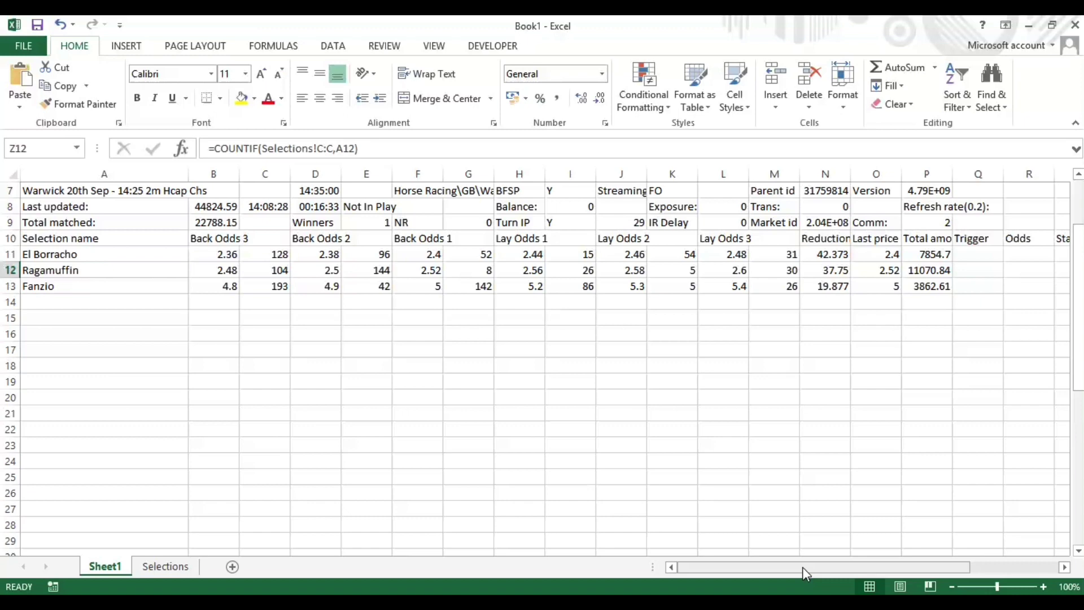
{"action": "left_click_drag", "start_coordinate": [802, 567], "coordinate": [984, 568]}
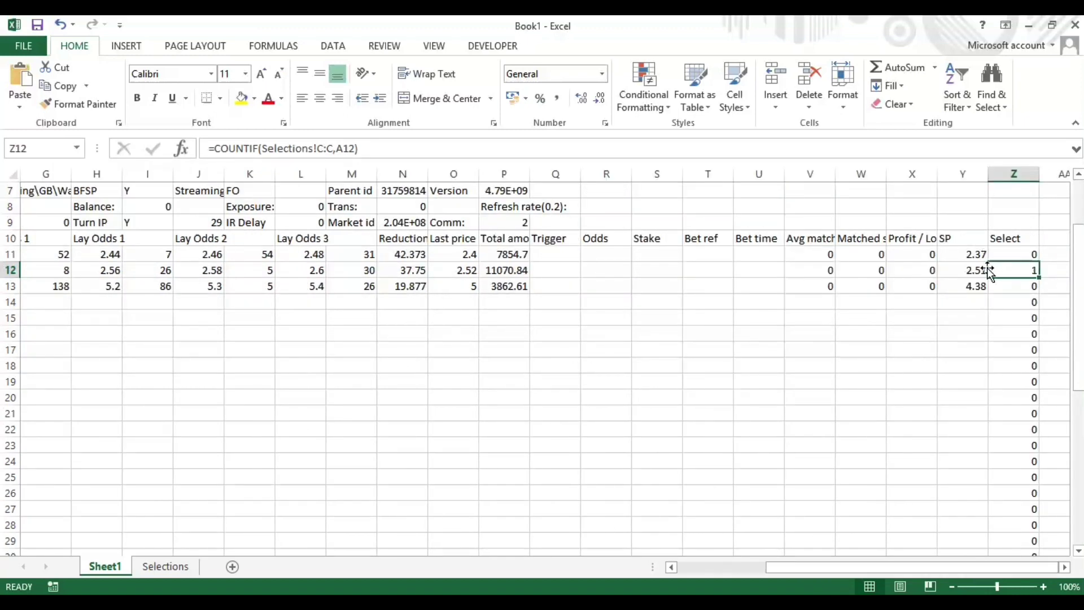
Inspect Ragamuffin's cleaned name in C10 of Selections, and compare it with row 12's runner name, Select value and Trigger cell on Sheet1.
{"action": "left_click", "coordinate": [166, 566]}
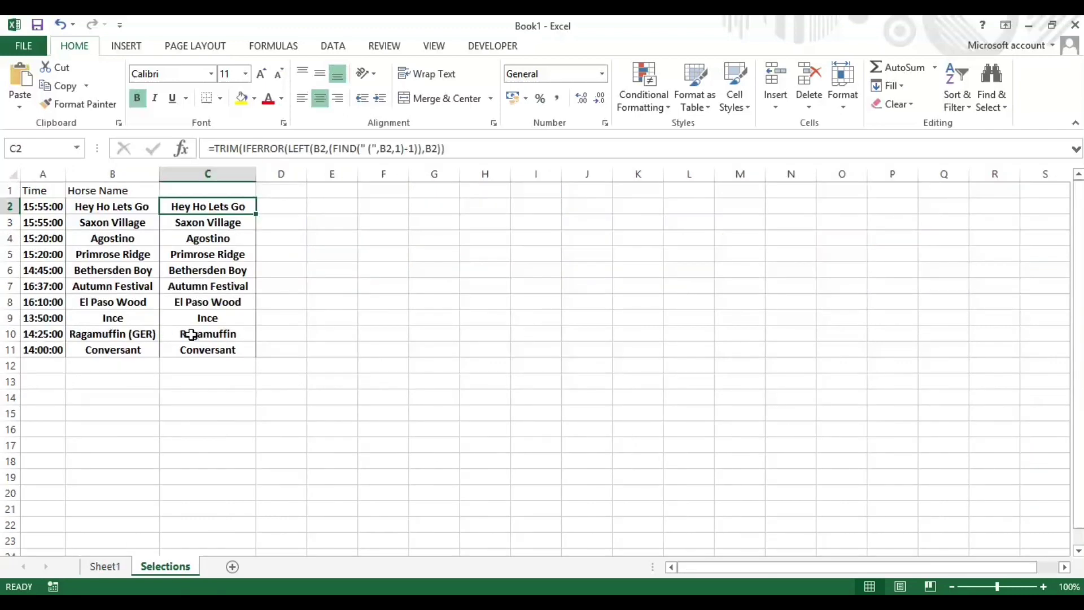
{"action": "left_click", "coordinate": [220, 332]}
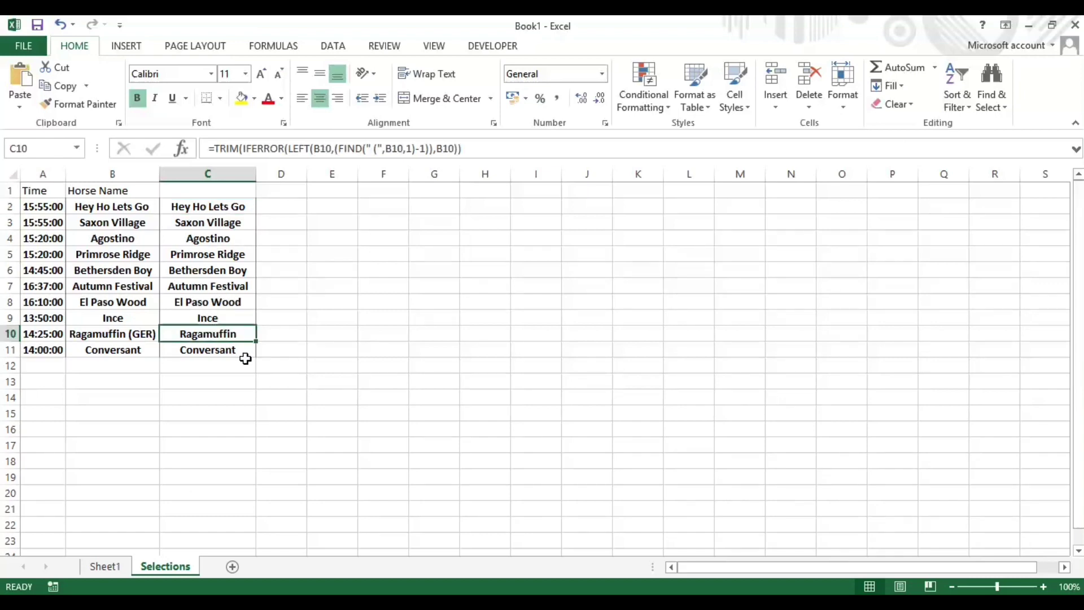
{"action": "left_click", "coordinate": [112, 567]}
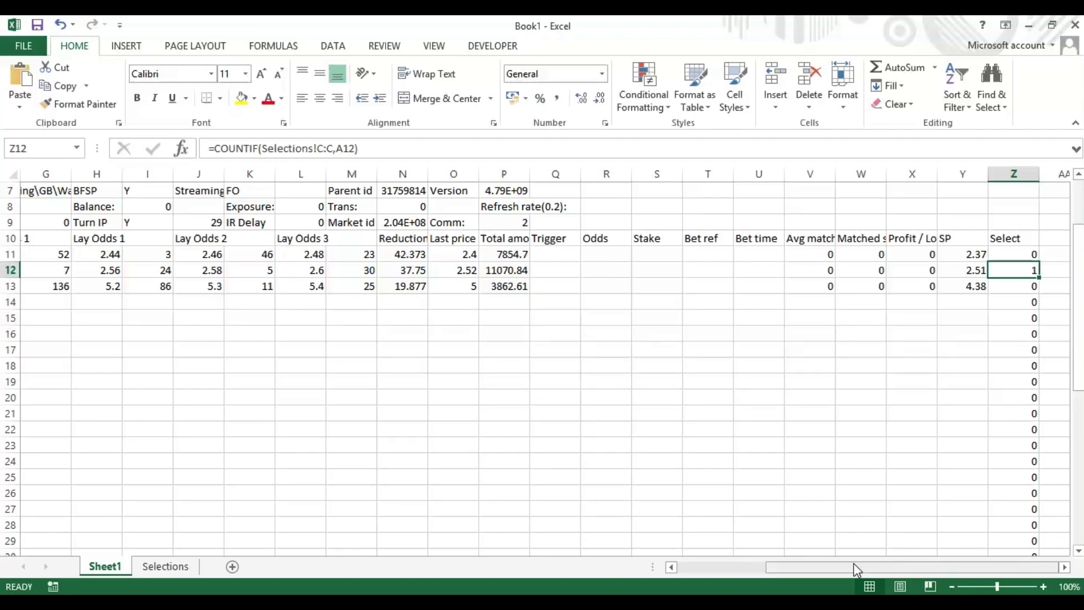
{"action": "left_click_drag", "start_coordinate": [842, 563], "coordinate": [761, 565]}
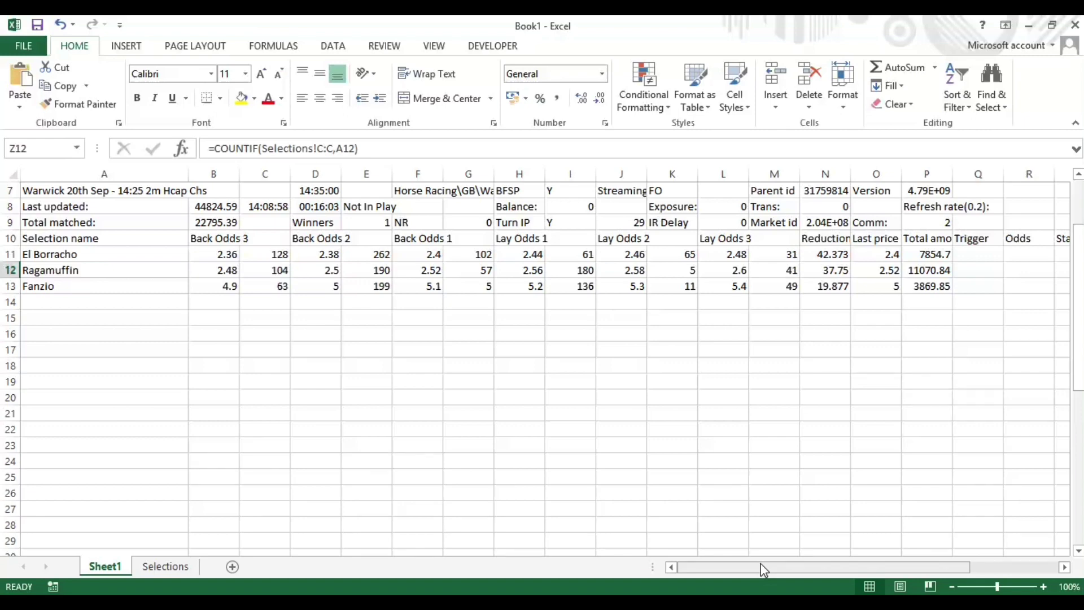
{"action": "left_click_drag", "start_coordinate": [760, 564], "coordinate": [876, 564]}
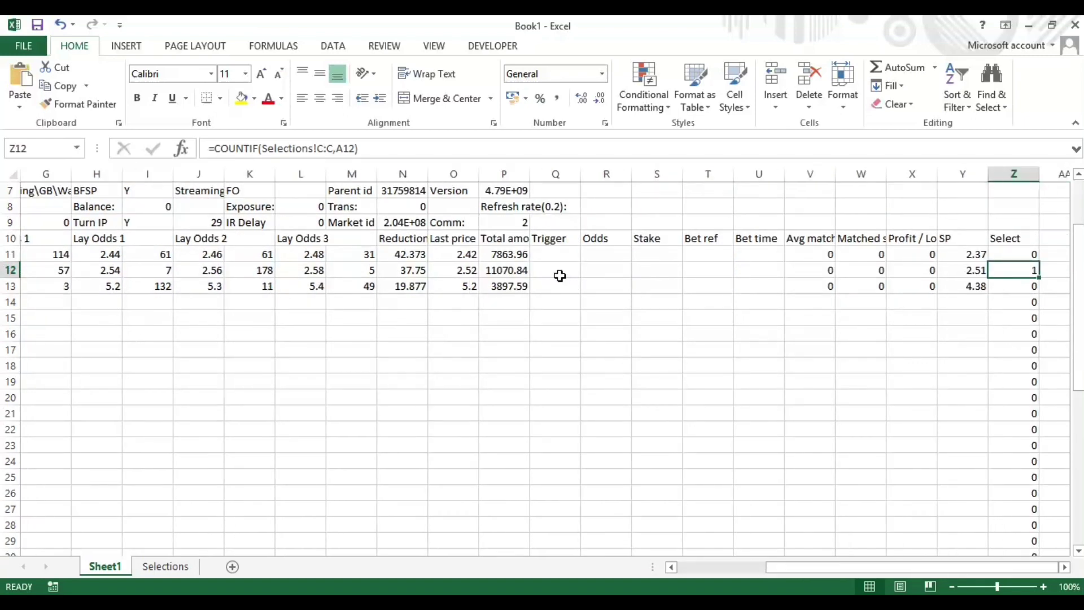
{"action": "left_click", "coordinate": [559, 276]}
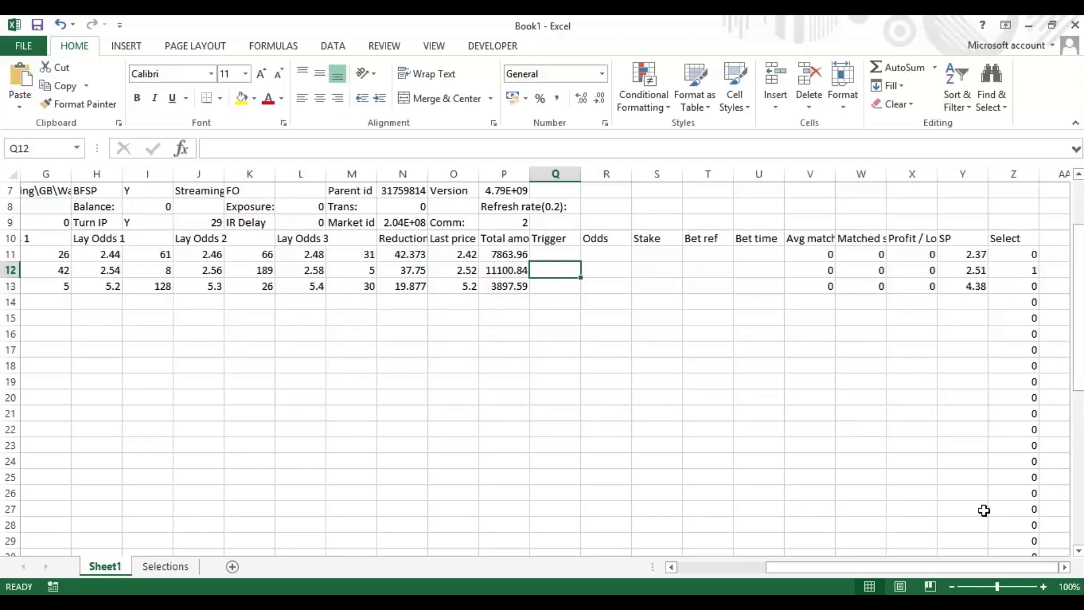
Load the 14:45 Lingfield (6f Hcap) market in Betting Assistant and return to Sheet1 of Book1 in Excel.
{"action": "left_click", "coordinate": [178, 567]}
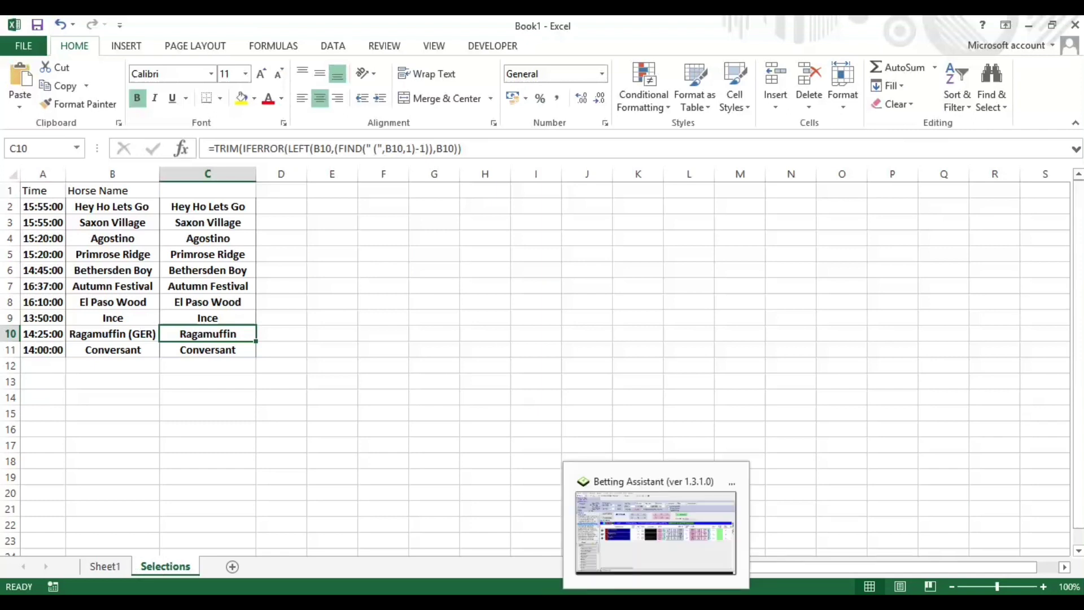
{"action": "left_click", "coordinate": [656, 601]}
{"action": "left_click", "coordinate": [98, 275]}
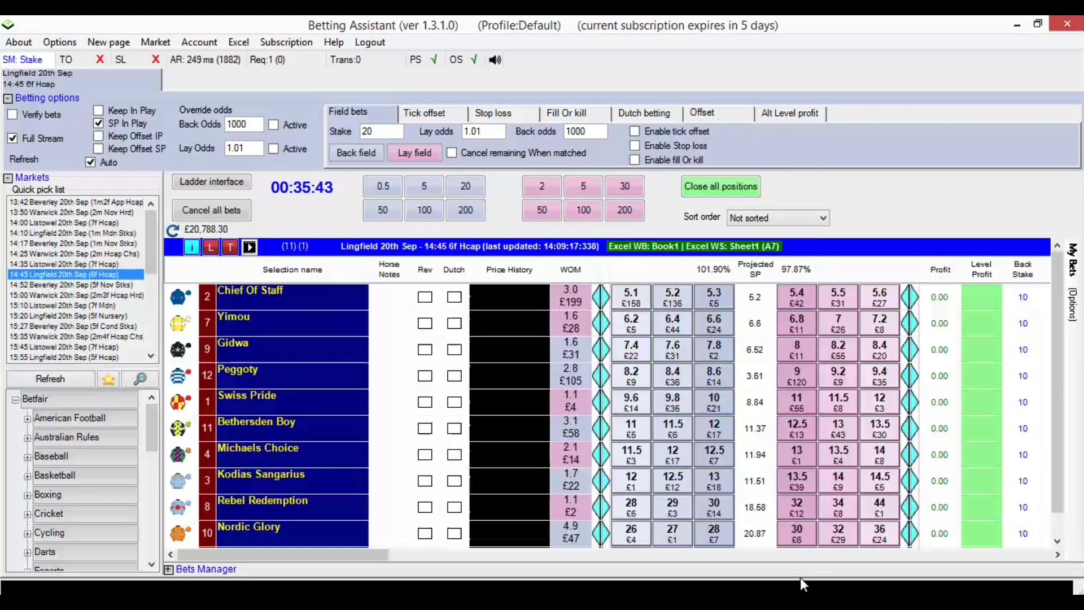
{"action": "mouse_move", "coordinate": [706, 599]}
{"action": "left_click", "coordinate": [655, 553]}
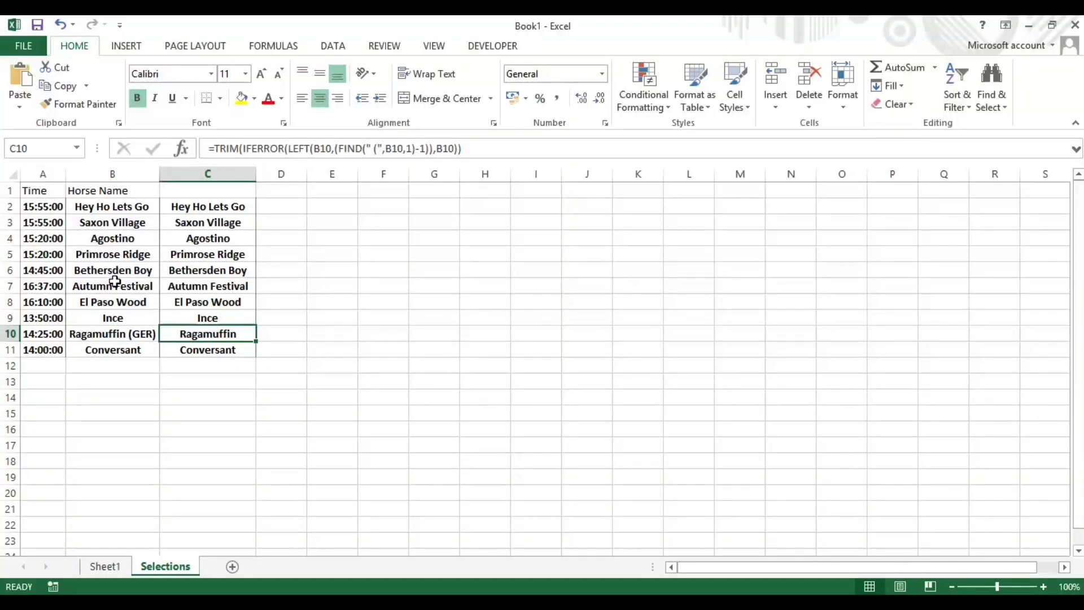
{"action": "left_click", "coordinate": [108, 566]}
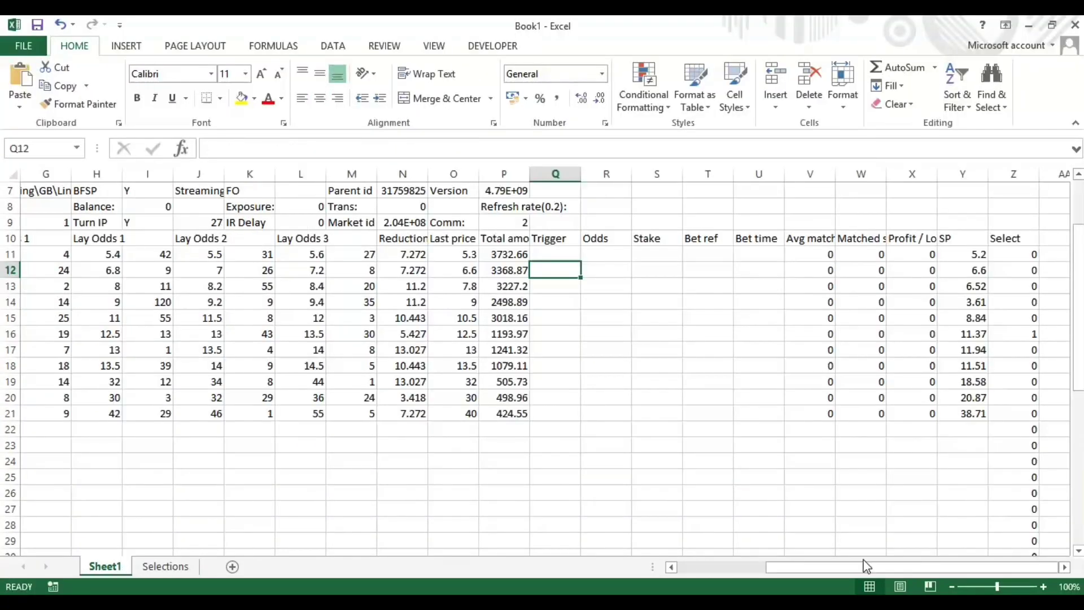
Check the Select formula in Z16 against the runner name in row 16 of Sheet1.
{"action": "left_click", "coordinate": [1032, 332]}
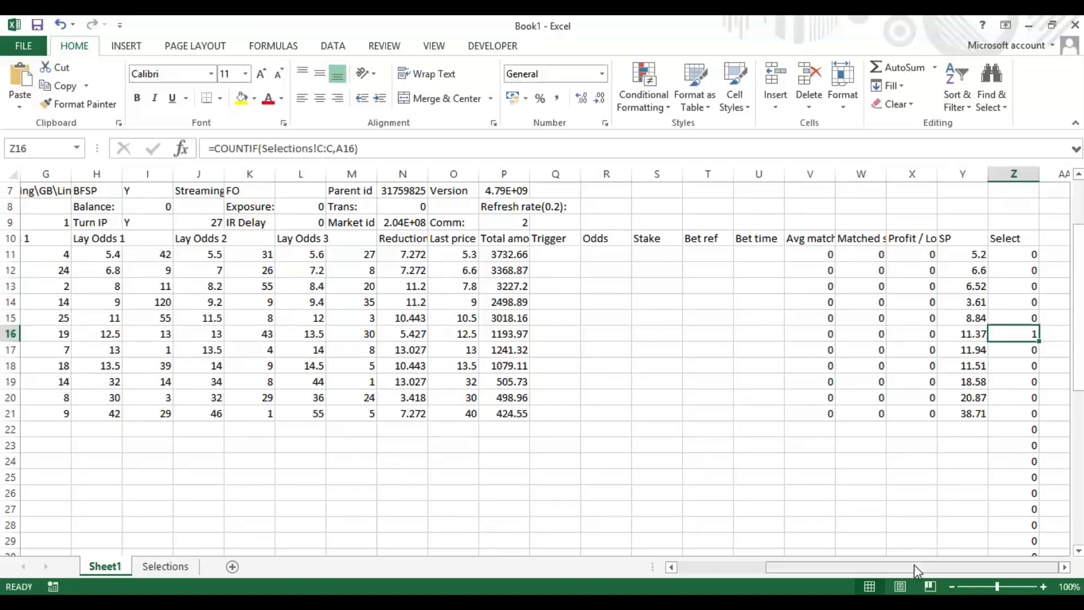
{"action": "left_click_drag", "start_coordinate": [917, 570], "coordinate": [327, 369]}
{"action": "left_click", "coordinate": [10, 334]}
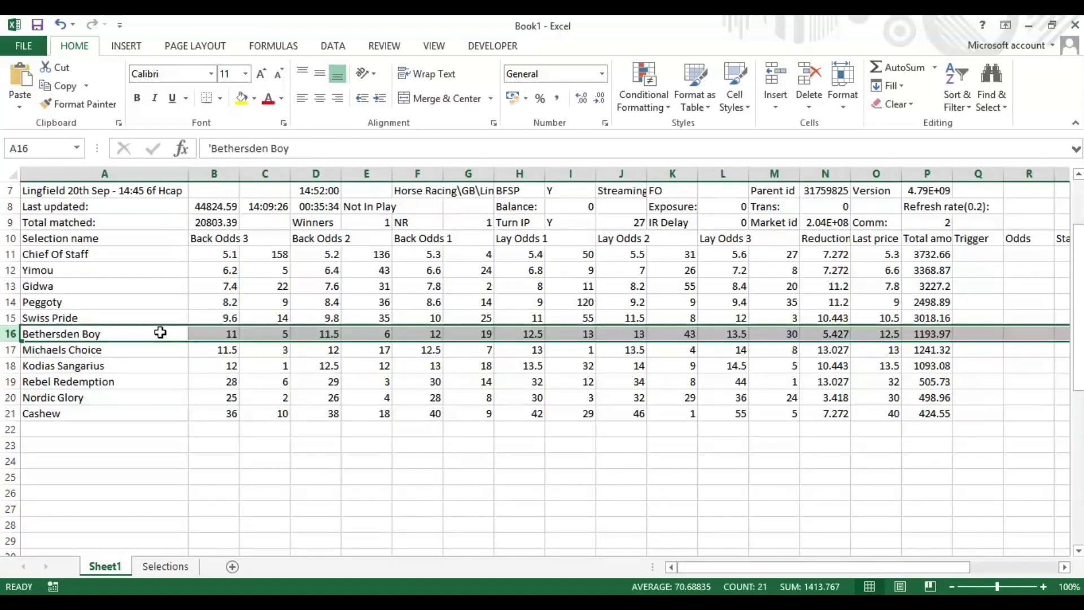
{"action": "left_click_drag", "start_coordinate": [769, 571], "coordinate": [1003, 567]}
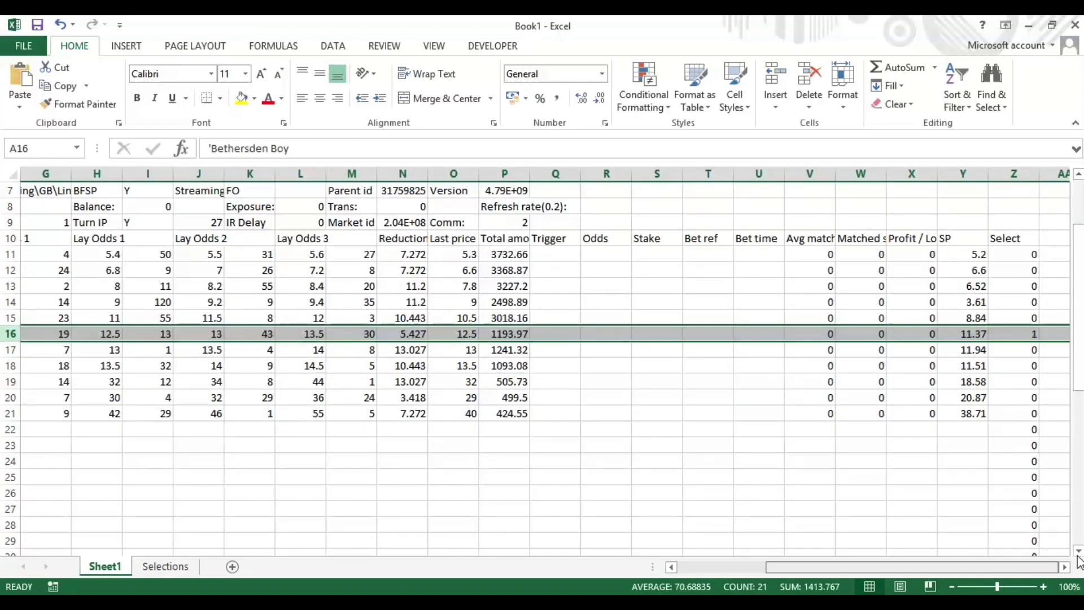
{"action": "left_click", "coordinate": [1030, 332]}
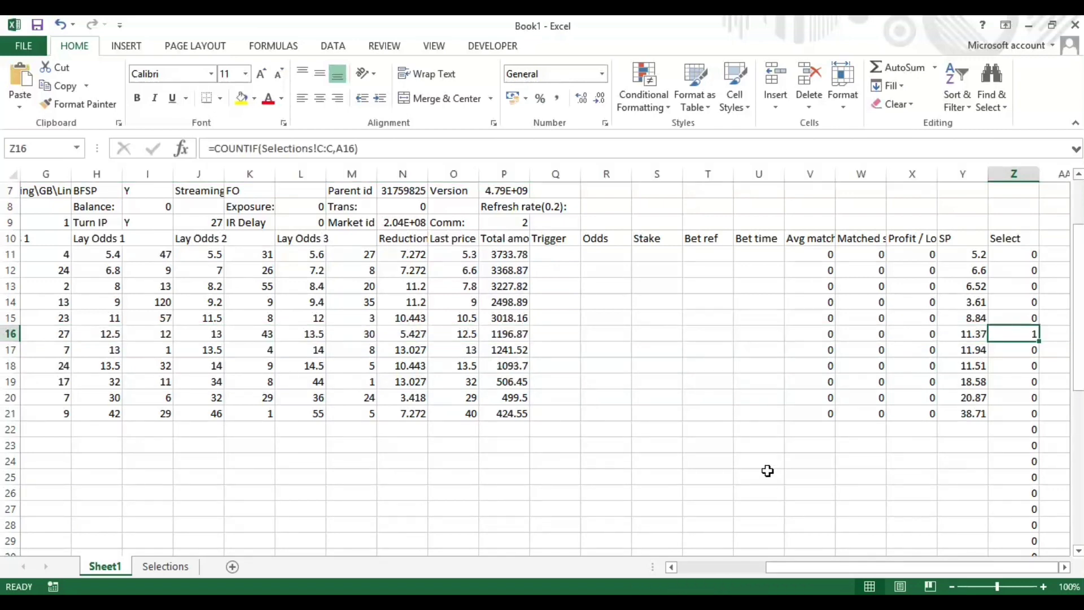